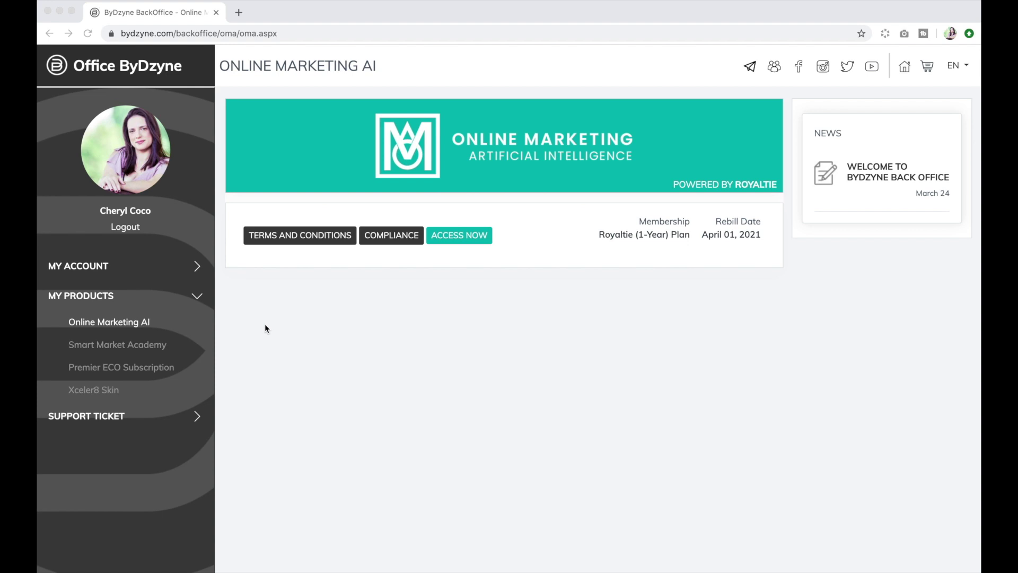
Open the Online Marketing AI product page from MY PRODUCTS in ByDzyne BackOffice.
click(76, 299)
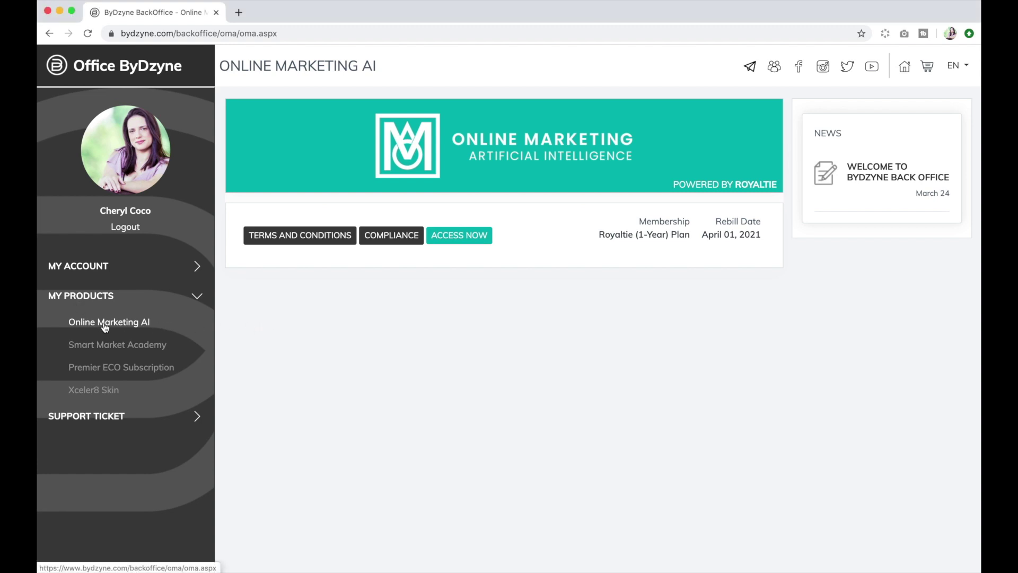
Launch Online Marketing AI with ACCESS NOW and go to its Websites list.
click(461, 237)
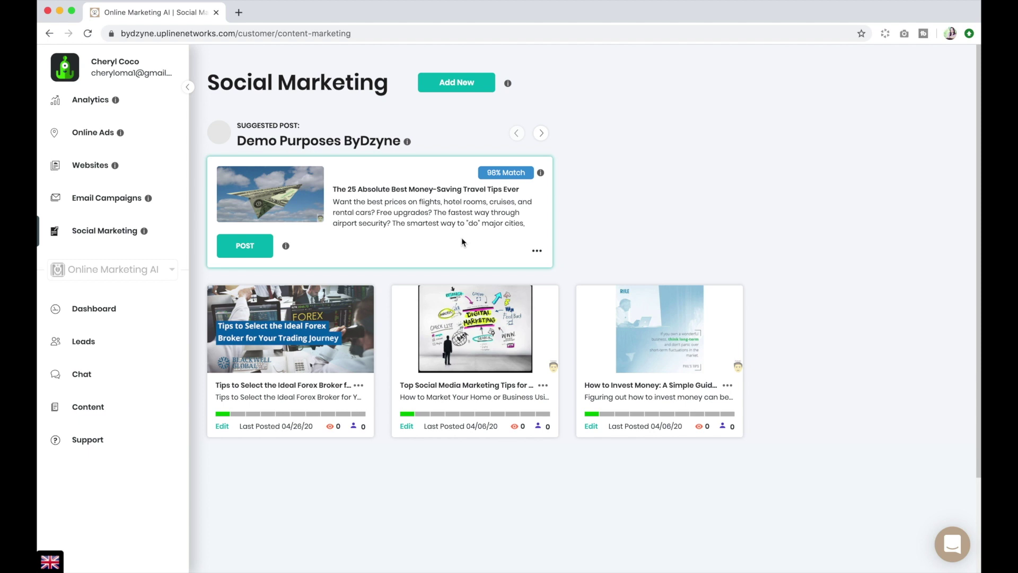
click(88, 167)
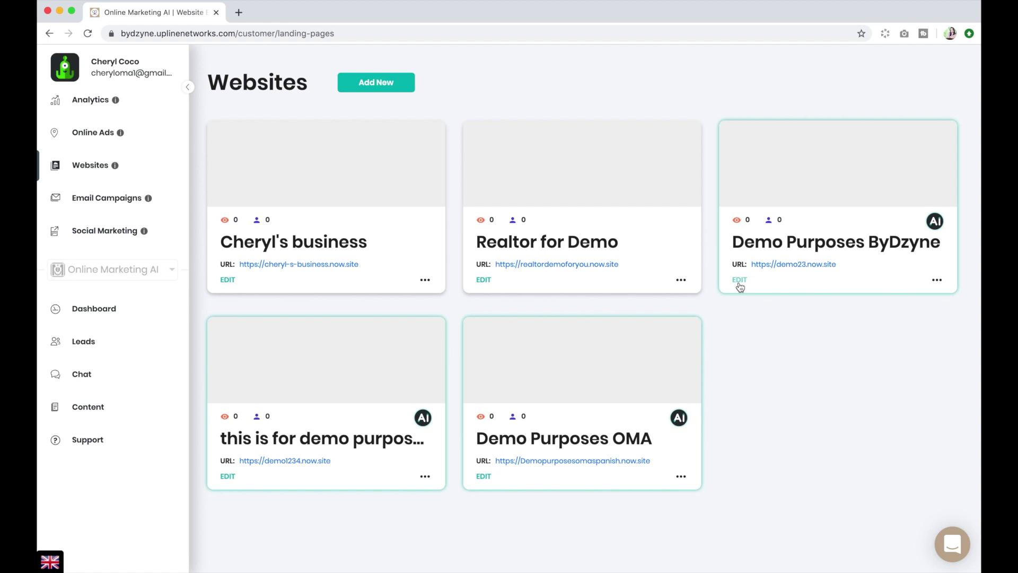
Open Demo Purposes ByDzyne in the editor and append ' - Demo' to the hero heading.
click(739, 281)
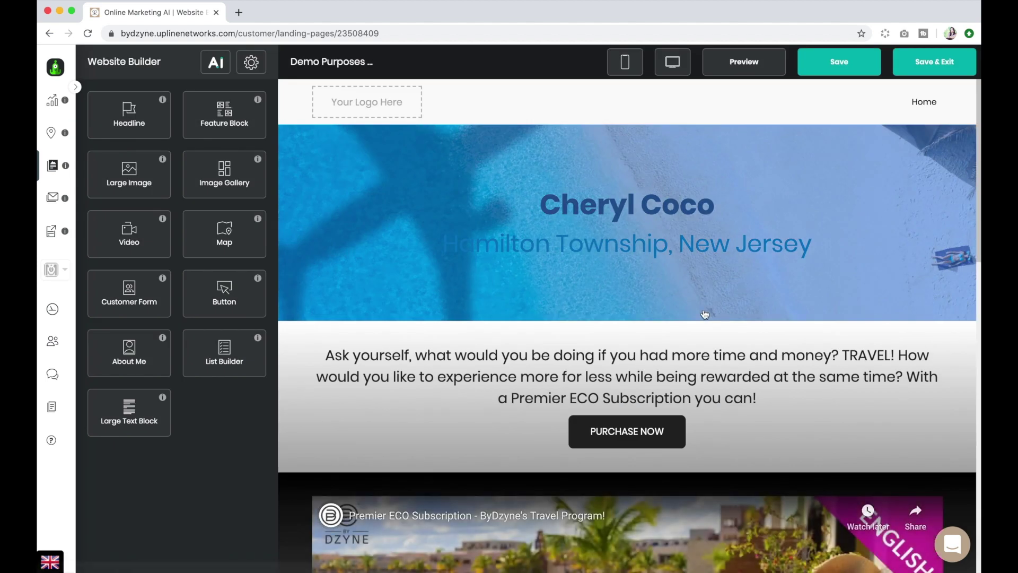
scroll(704, 313, down, 15)
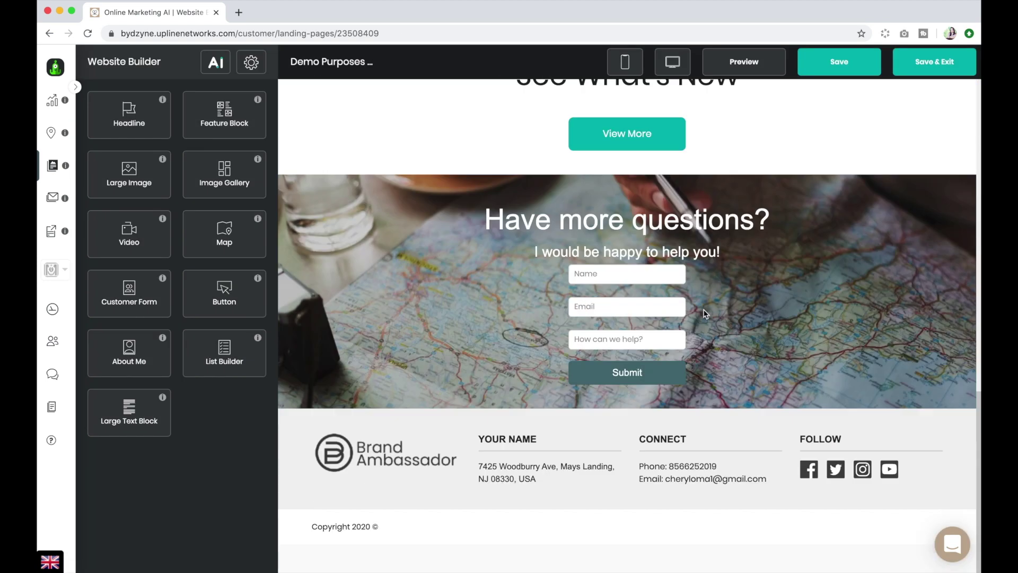
scroll(704, 314, up, 15)
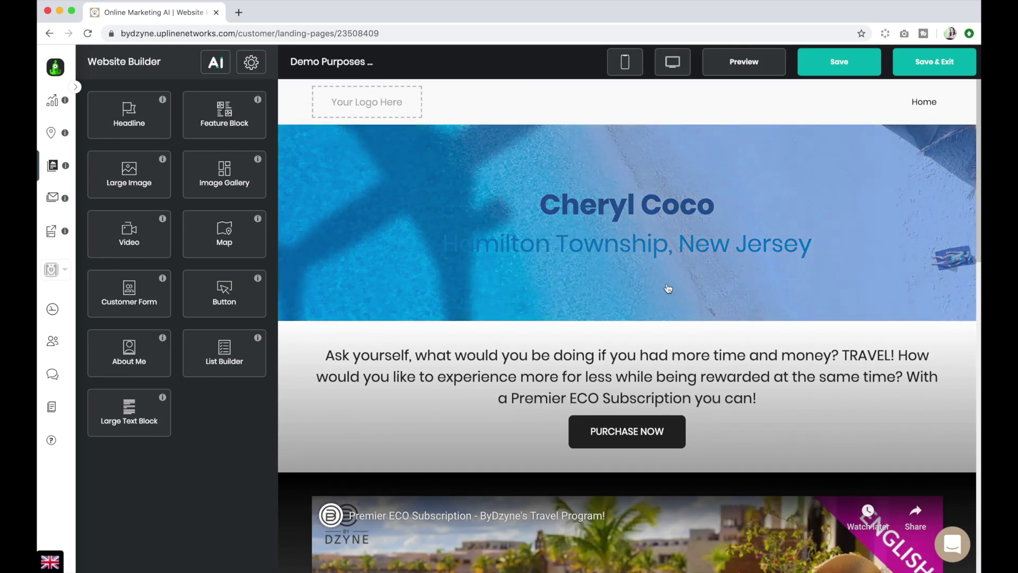
click(565, 260)
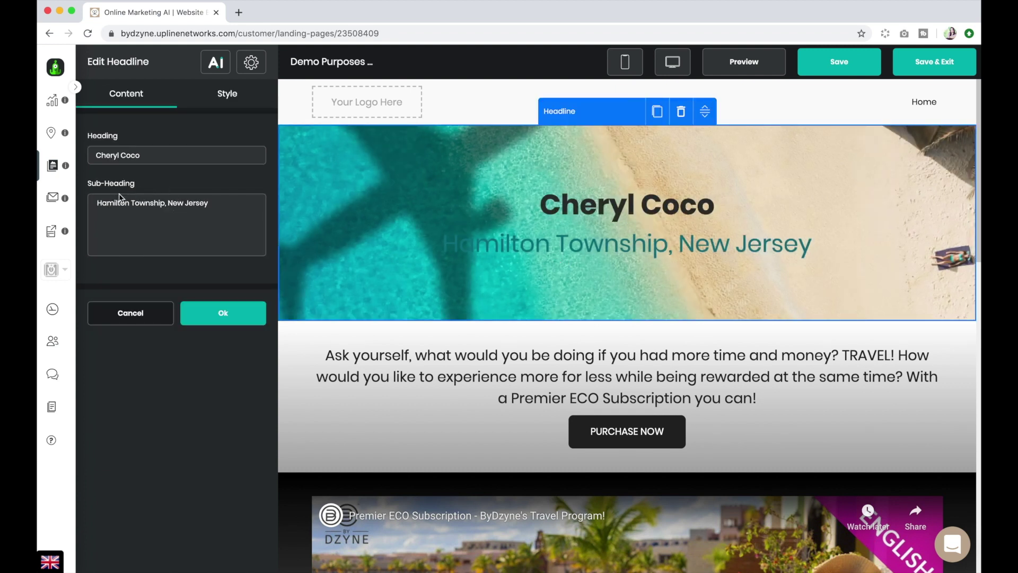
click(150, 154)
text(- Demo)
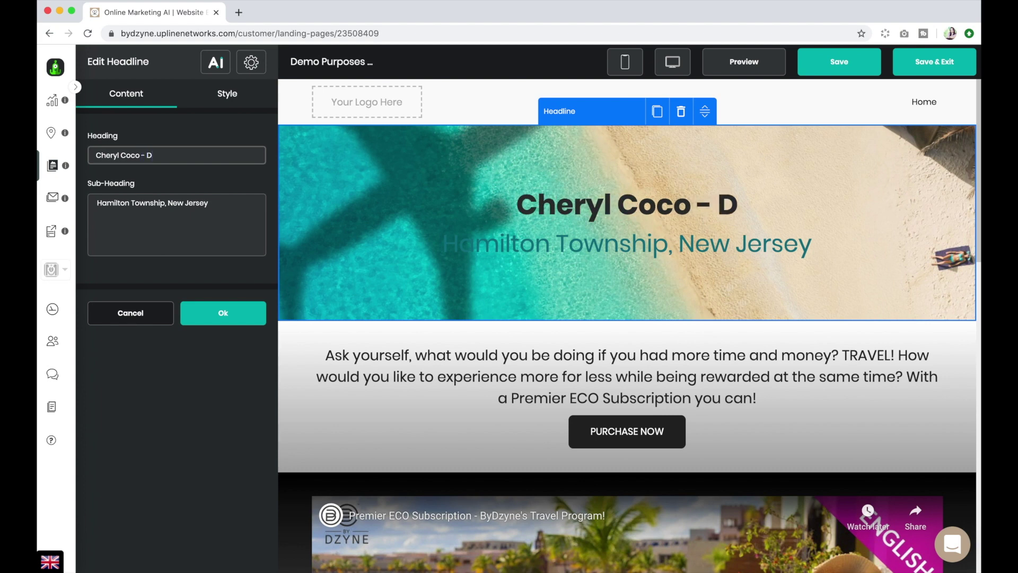
Replace the hero sub-heading with the owner's name followed by ' - Demo'.
triple_click(130, 204)
key(BackSpace)
text(Cheryl COco)
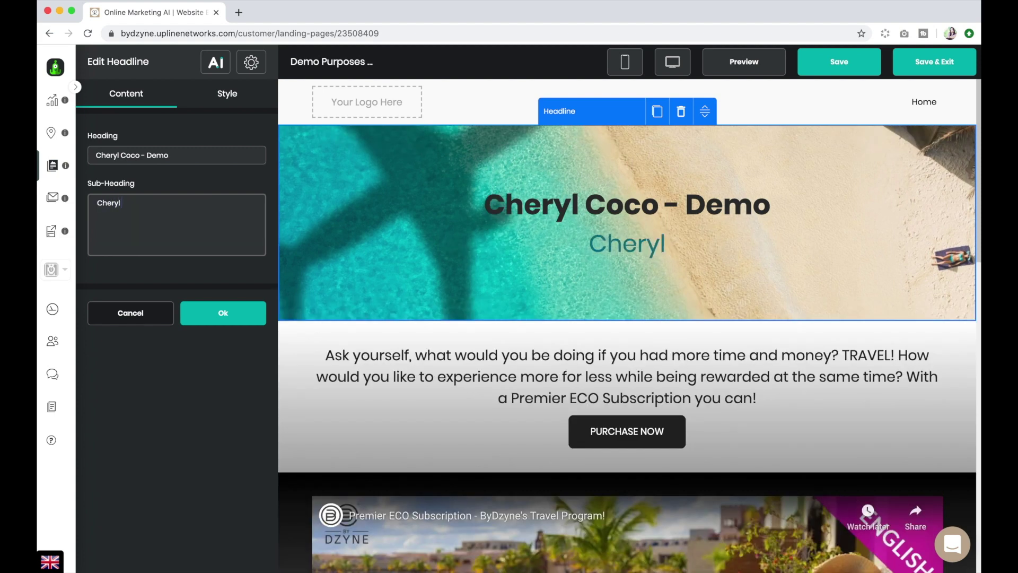
key(BackSpace)
key(BackSpace)
key(BackSpace)
text(oco)
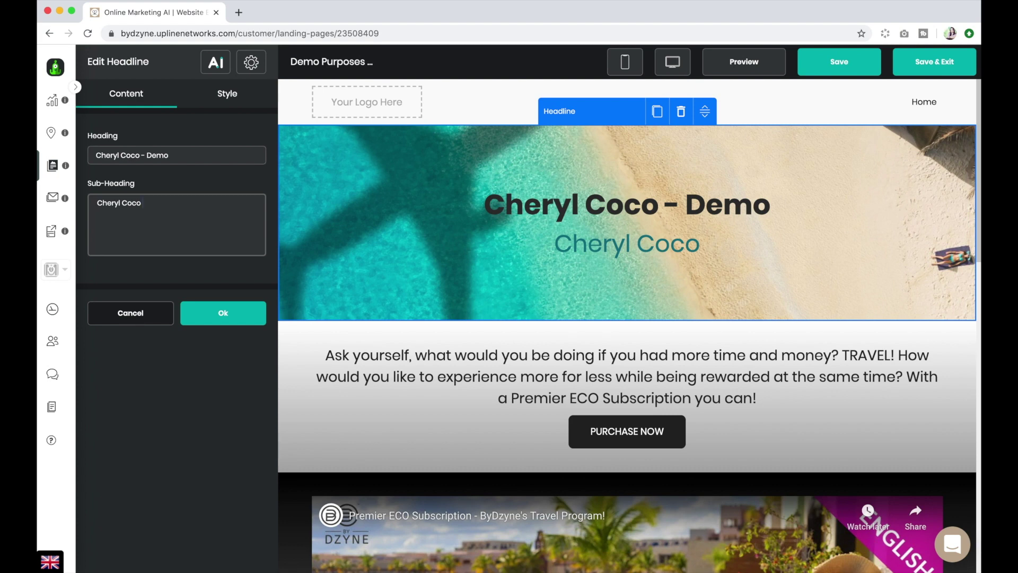
text( - Demo)
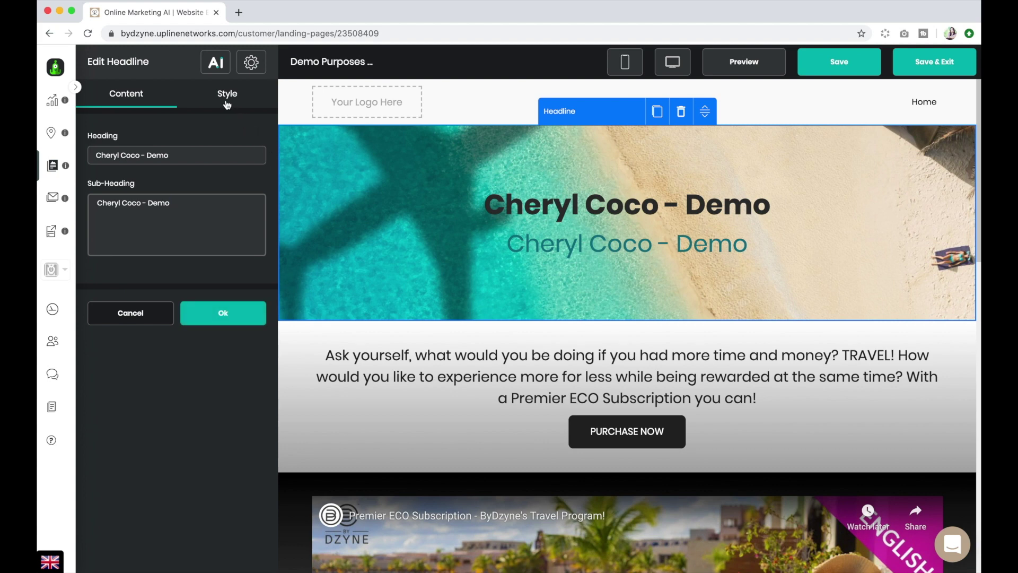
Review the hero's Alignment & Spacing, Section Background and Heading styles, then apply with Ok.
click(227, 105)
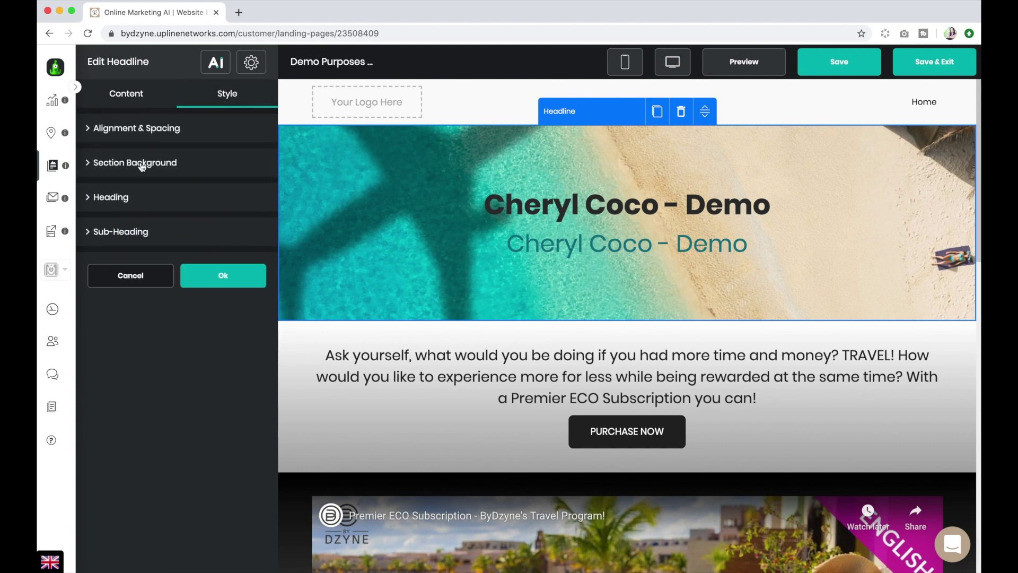
click(141, 132)
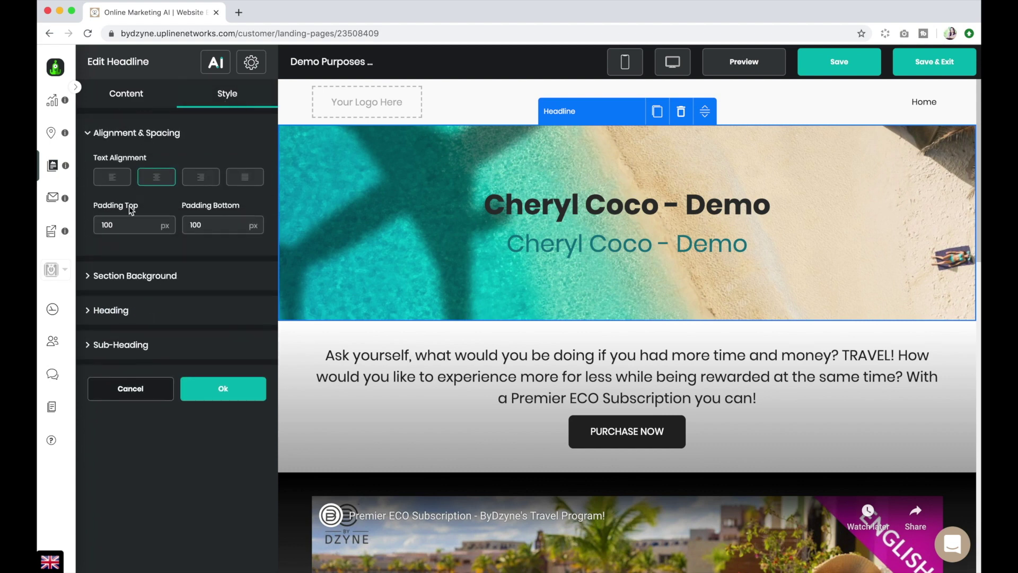
click(124, 281)
click(129, 382)
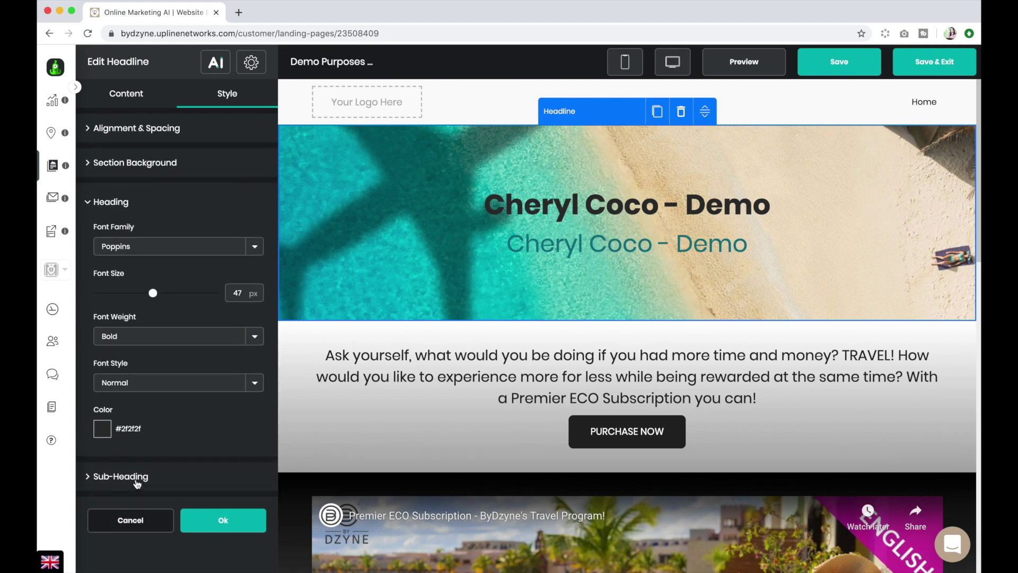
click(244, 520)
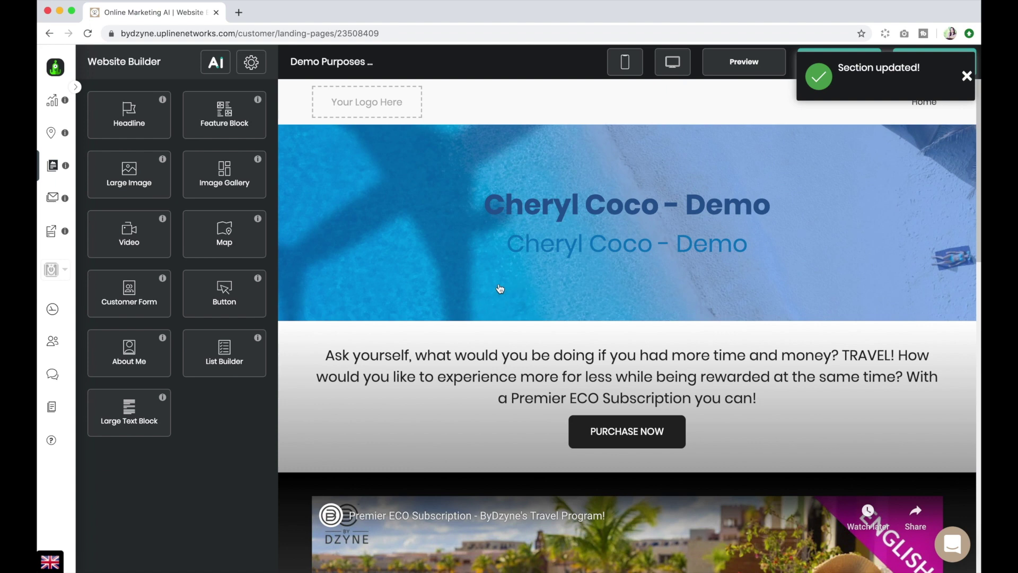
Duplicate the hero section, then delete the duplicate copy.
click(500, 288)
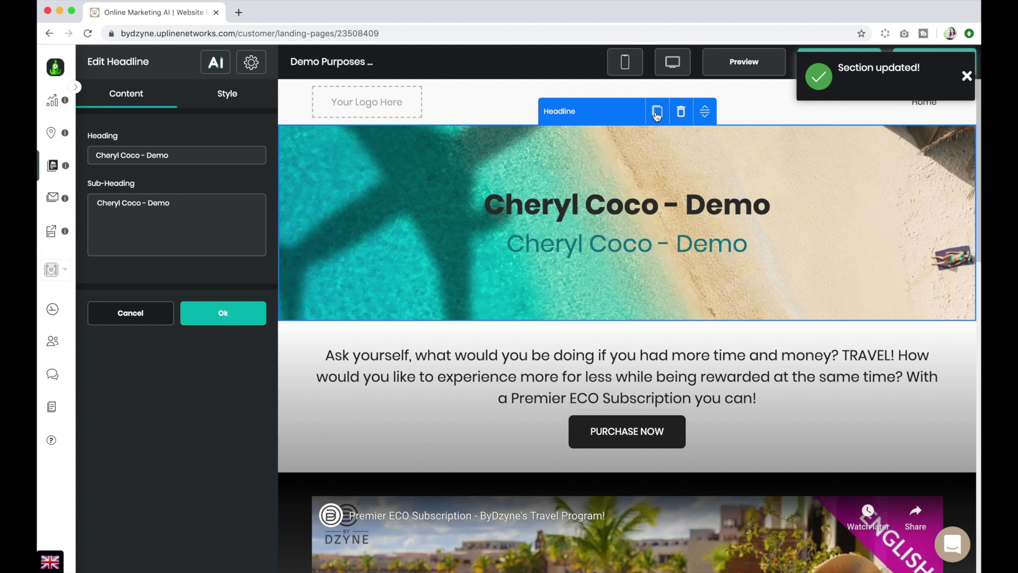
click(657, 113)
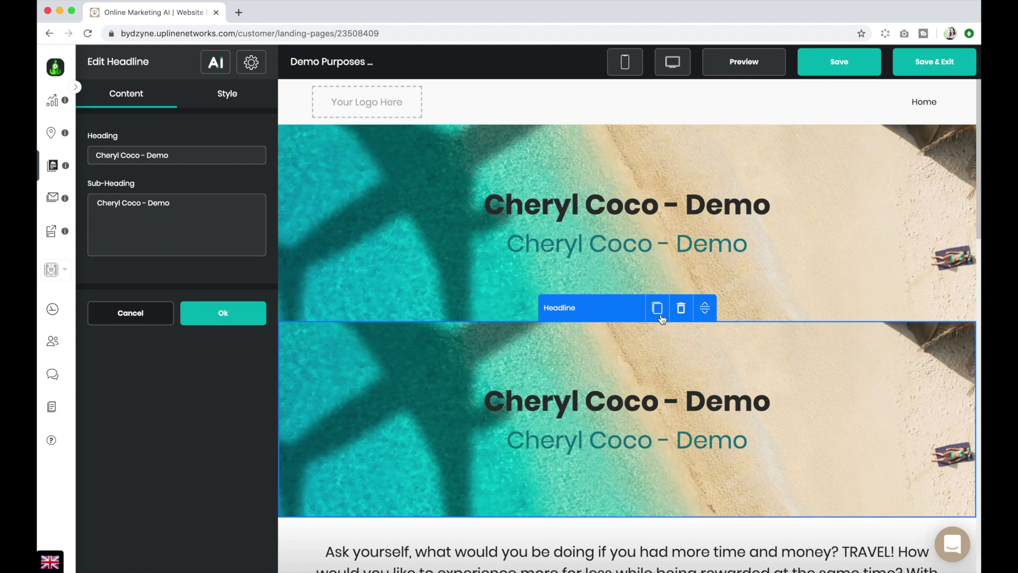
click(681, 309)
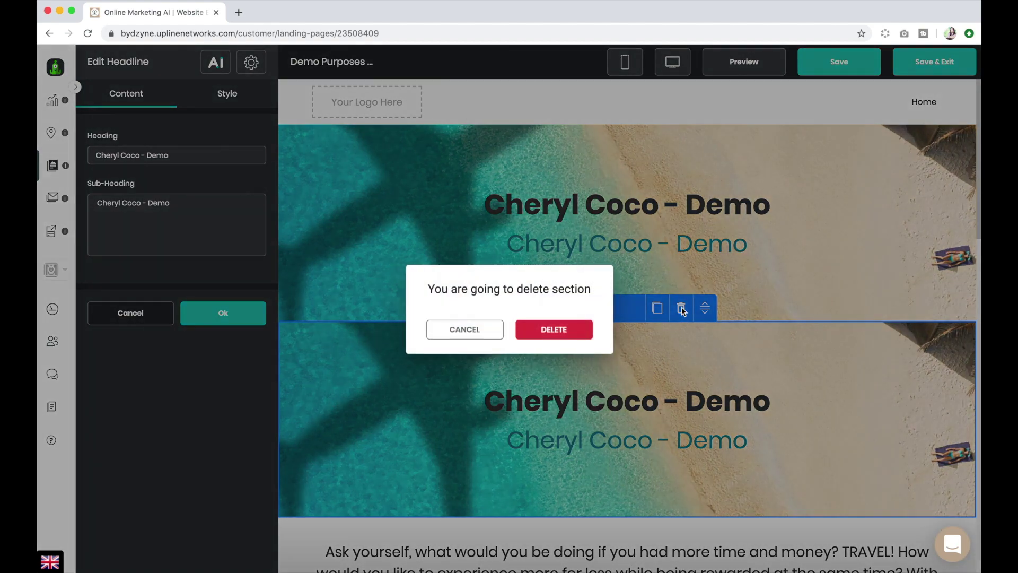
click(551, 329)
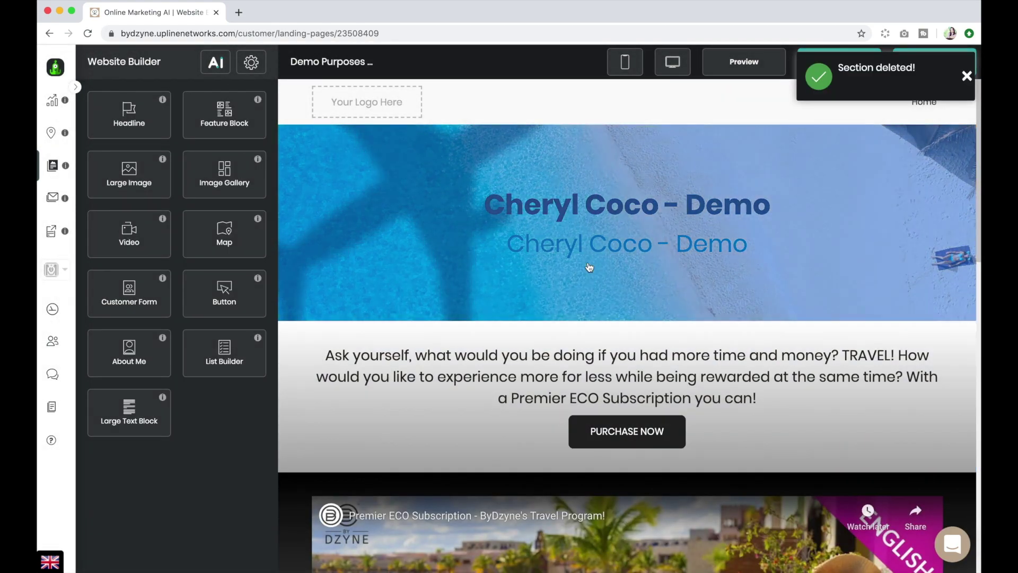
Drag the hero below the Purchase Now section and confirm that section unchanged.
click(558, 254)
drag(704, 112, 699, 271)
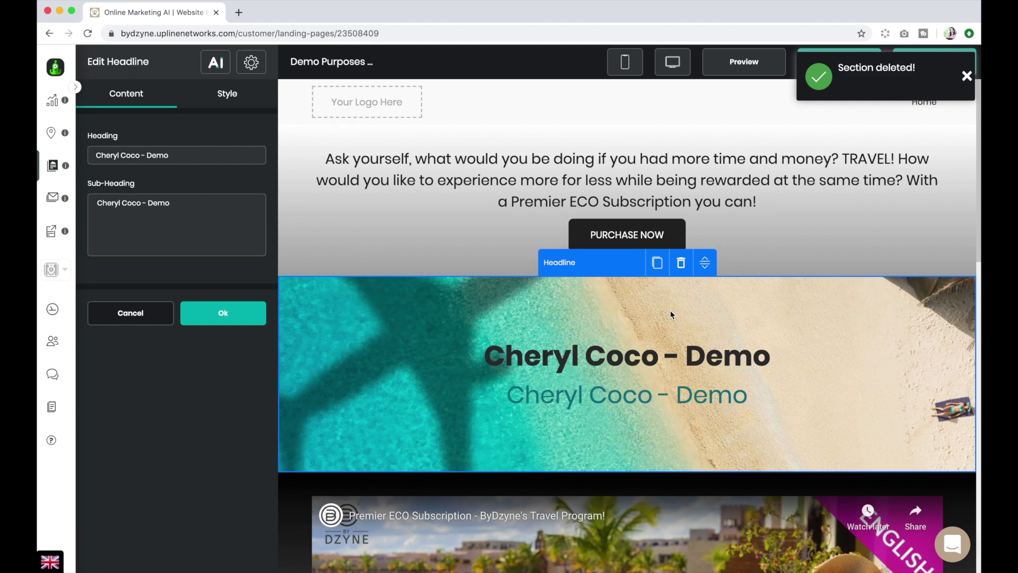
click(768, 238)
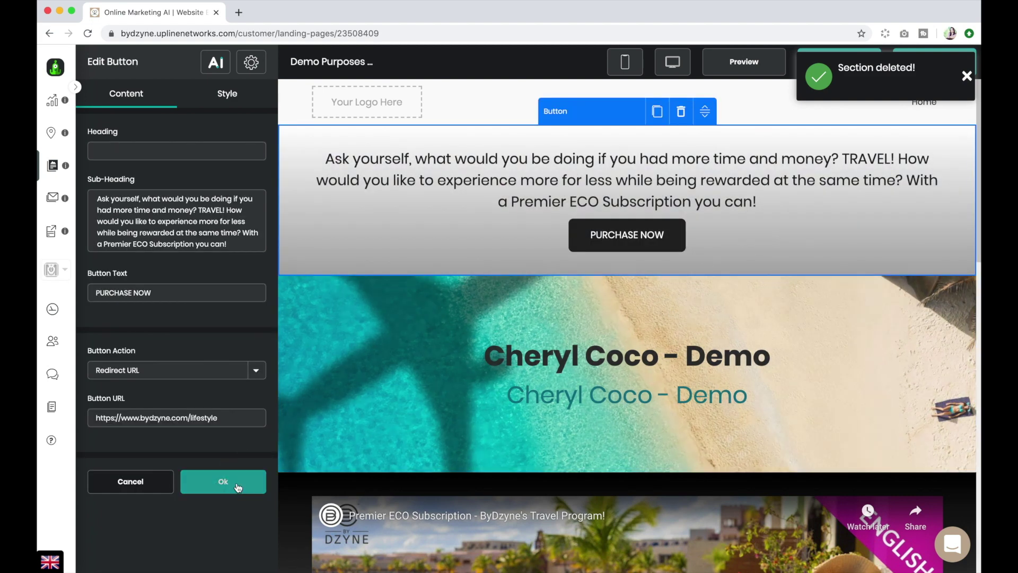
click(231, 482)
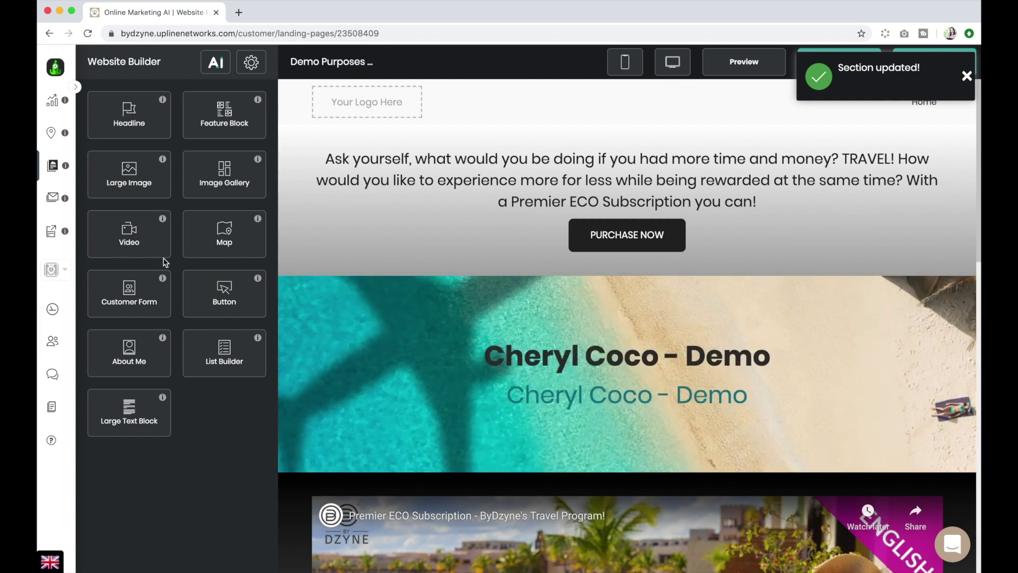
scroll(588, 268, down, 1)
scroll(591, 263, up, 1)
scroll(209, 284, down, 1)
scroll(209, 283, up, 1)
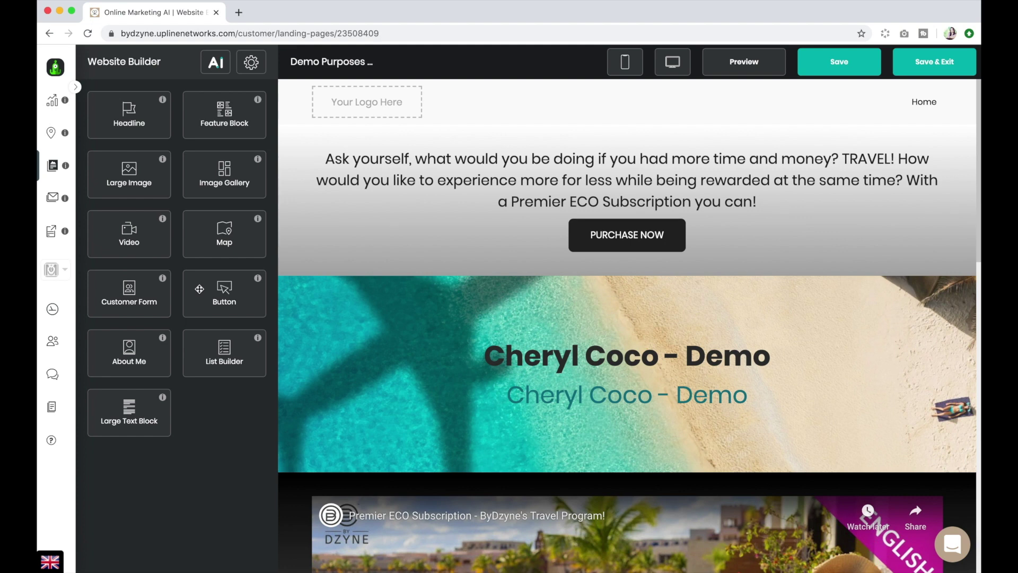
Add a Button section below the hero headed 'Demo Purposes OMA', subheading 'All in one marketing platform powered by AI'.
drag(199, 289, 554, 466)
click(110, 151)
click(105, 151)
text(Demo Purposes OMA)
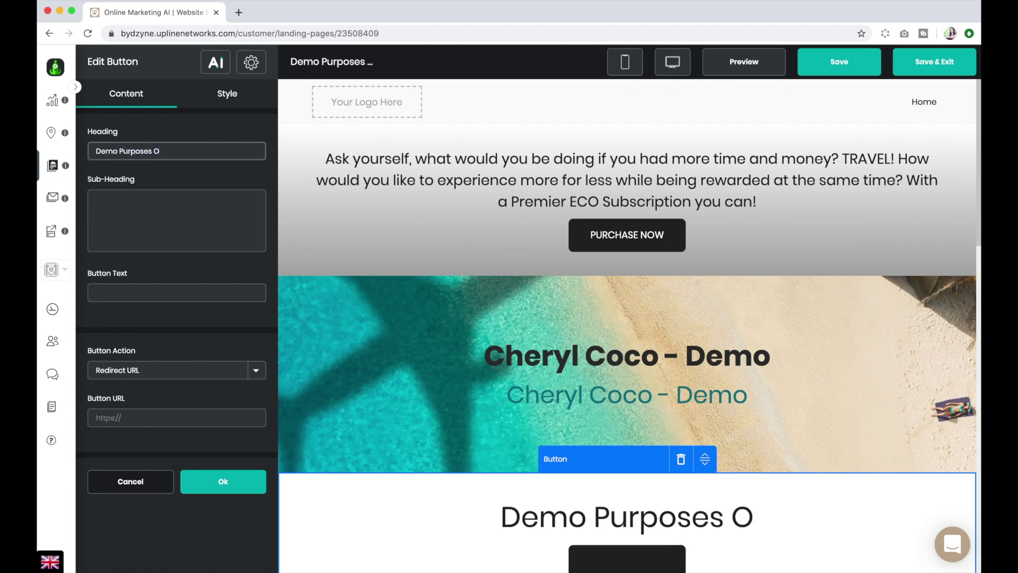
click(129, 205)
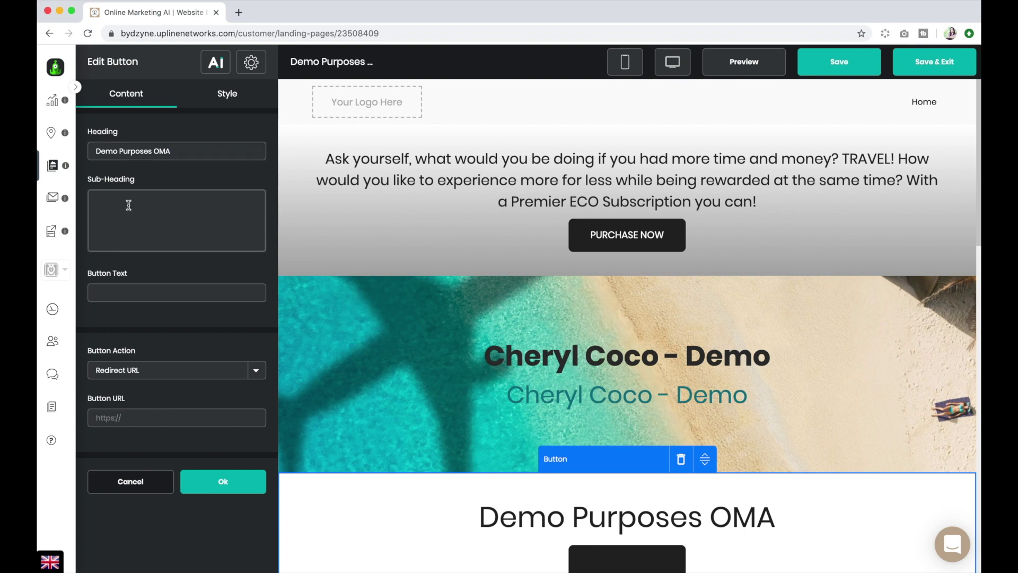
text(All in one marketing platform powered by AI)
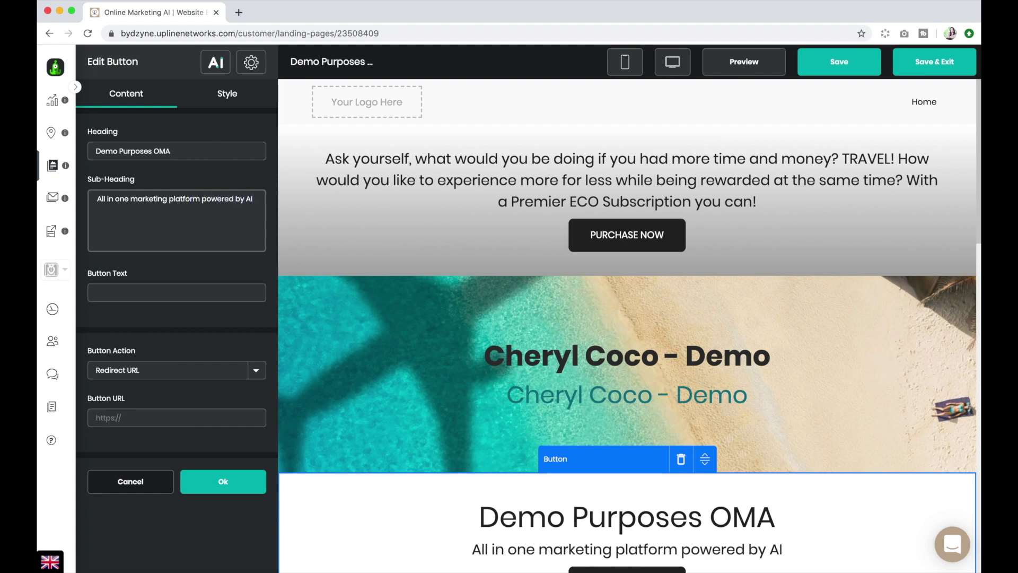
Label the button 'Click Here', redirecting to the owner's website URL, and apply.
scroll(367, 246, down, 5)
click(135, 287)
click(134, 287)
text(C)
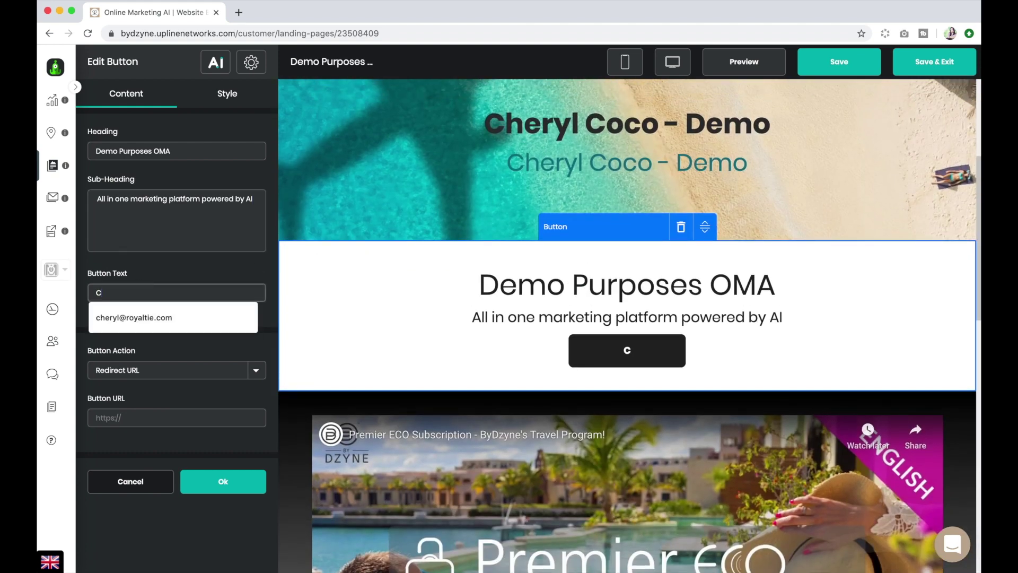
text(lick Here)
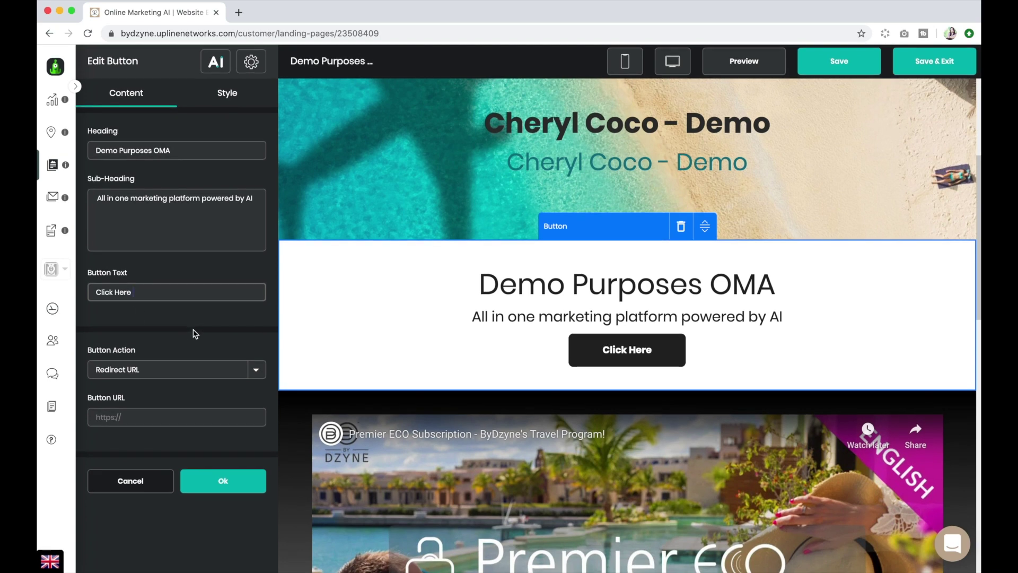
click(257, 377)
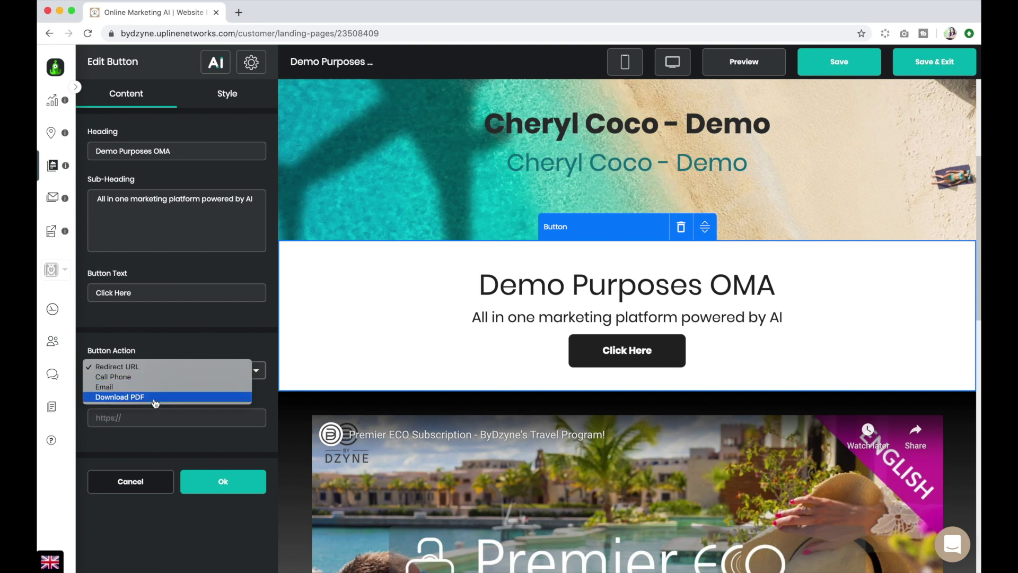
click(142, 369)
click(140, 416)
text(https://www.cherylcoco.com)
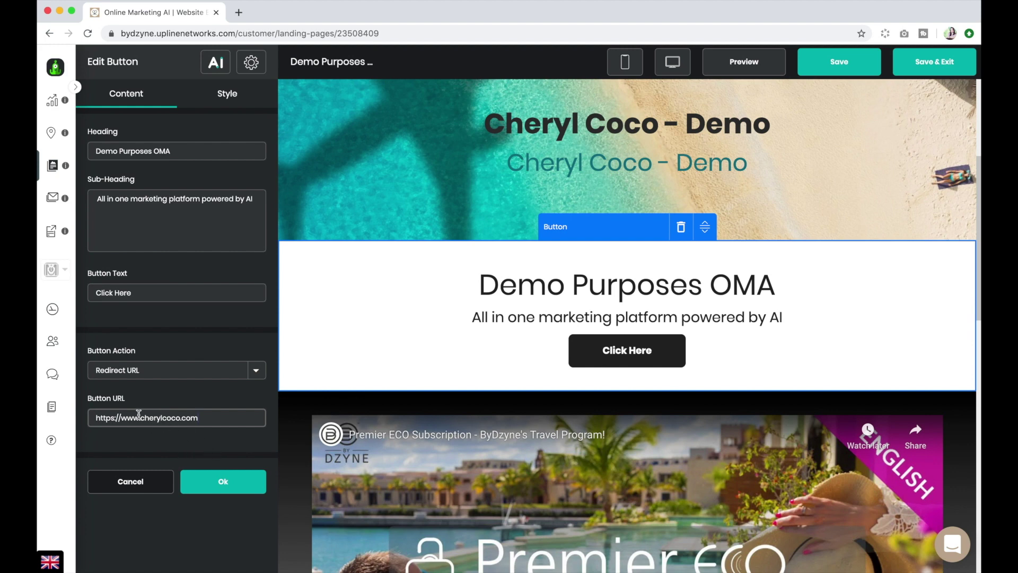
click(223, 482)
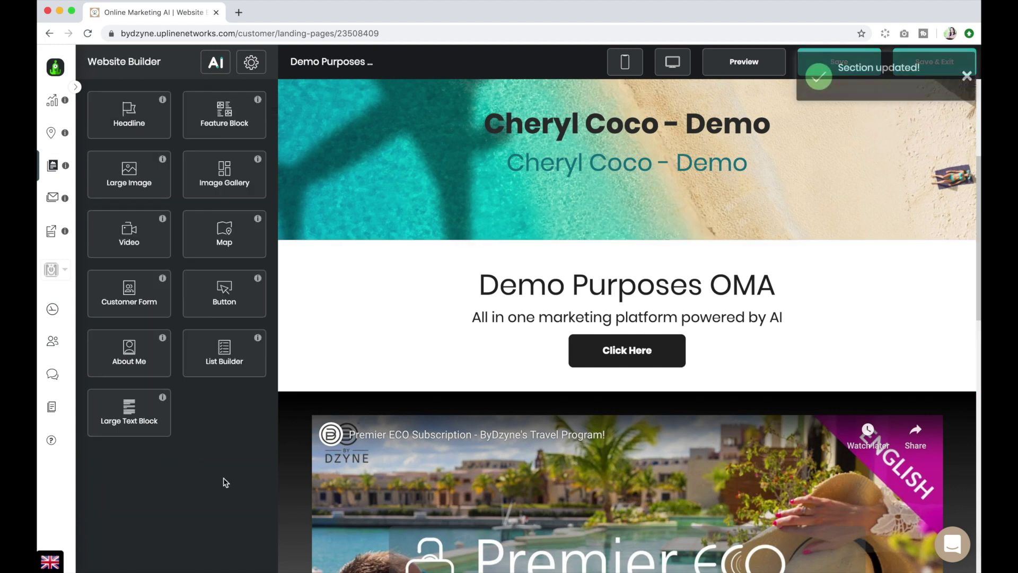
Enable Show GDPR checkbox on the 'Have more questions?' contact form and confirm.
scroll(447, 292, down, 2)
scroll(447, 292, down, 10)
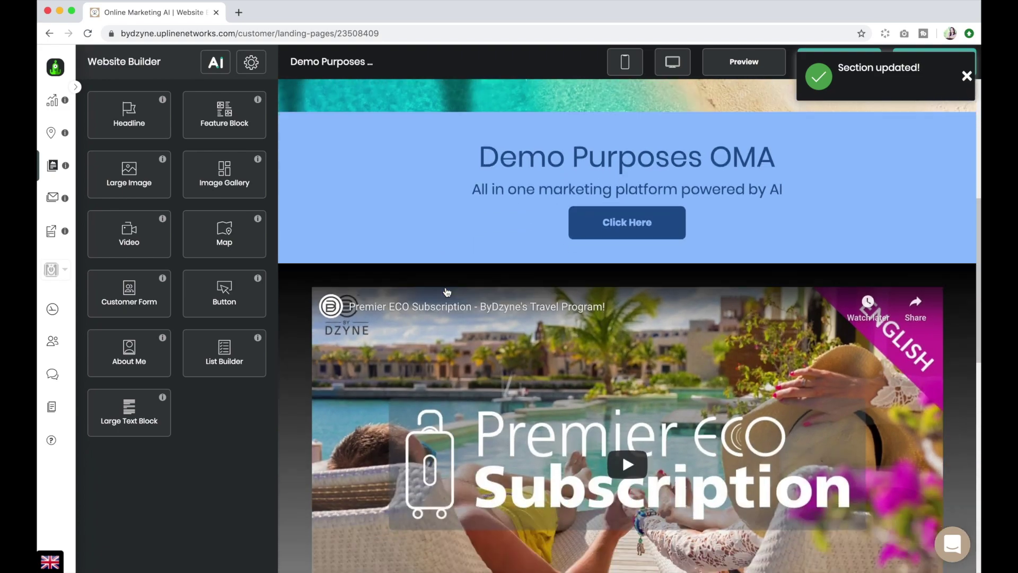
scroll(446, 290, up, 10)
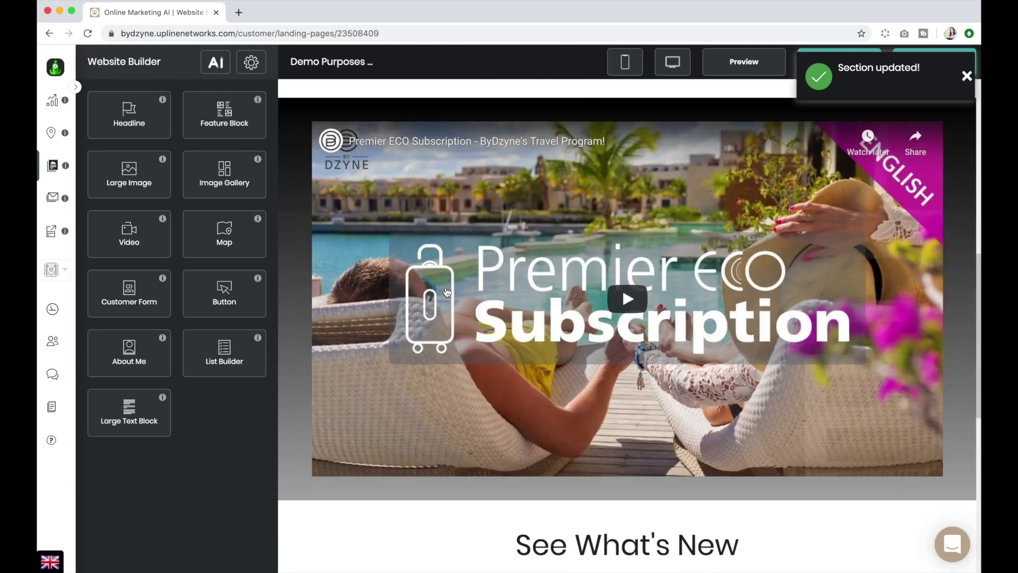
scroll(446, 293, down, 7)
scroll(447, 292, down, 3)
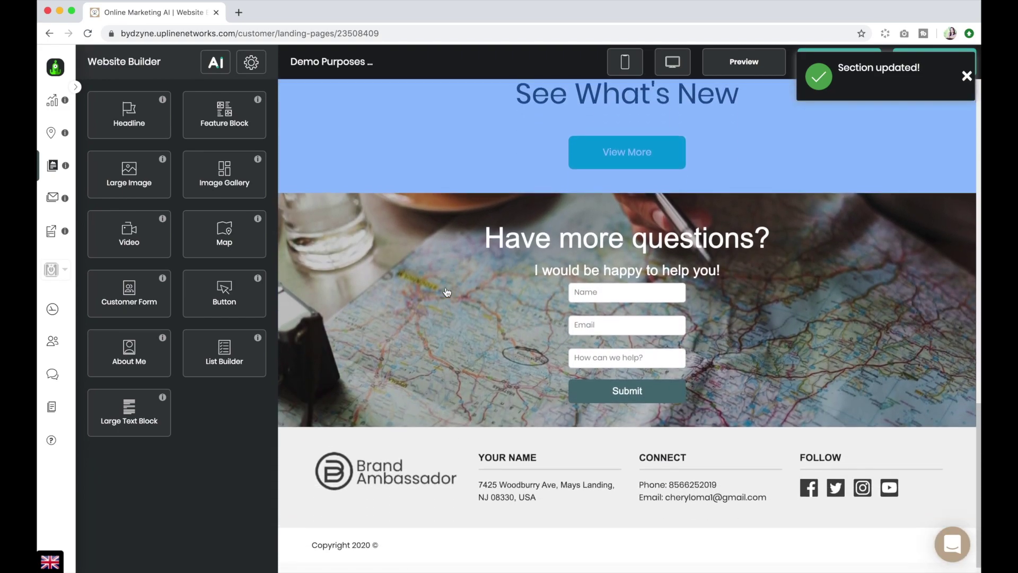
scroll(447, 268, up, 1)
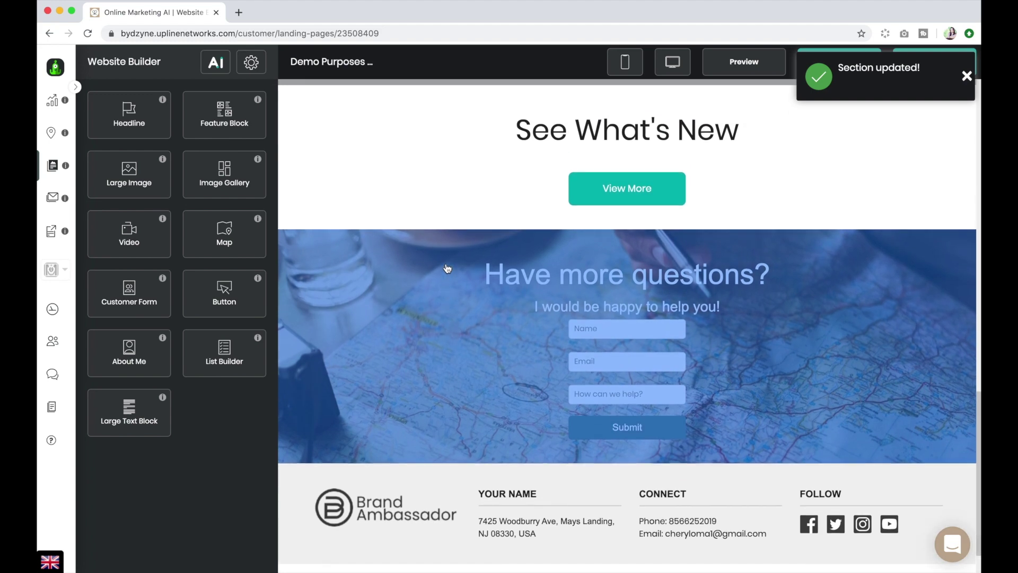
click(477, 289)
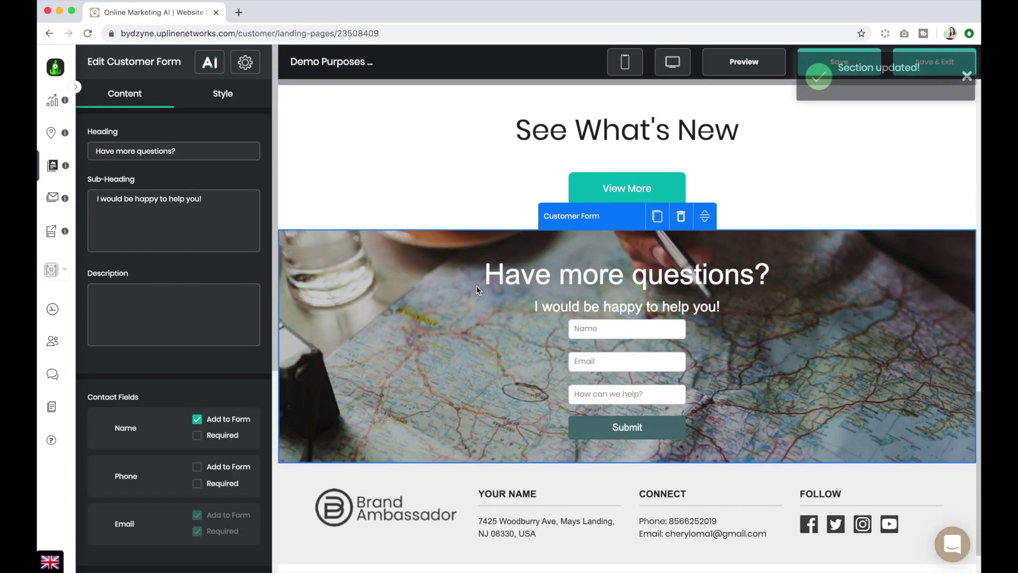
scroll(160, 279, down, 5)
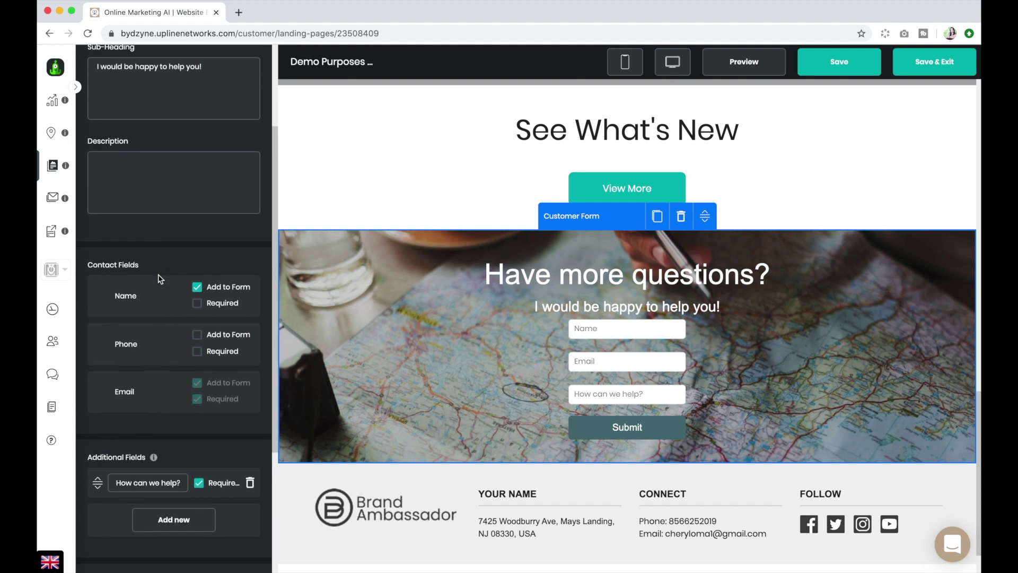
scroll(161, 278, down, 5)
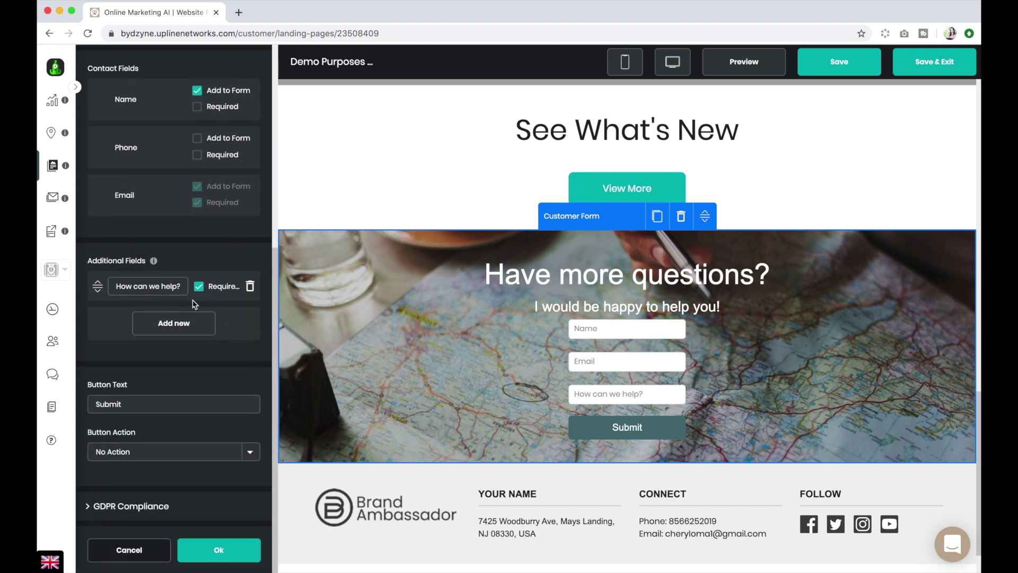
click(120, 506)
scroll(153, 465, down, 3)
click(98, 423)
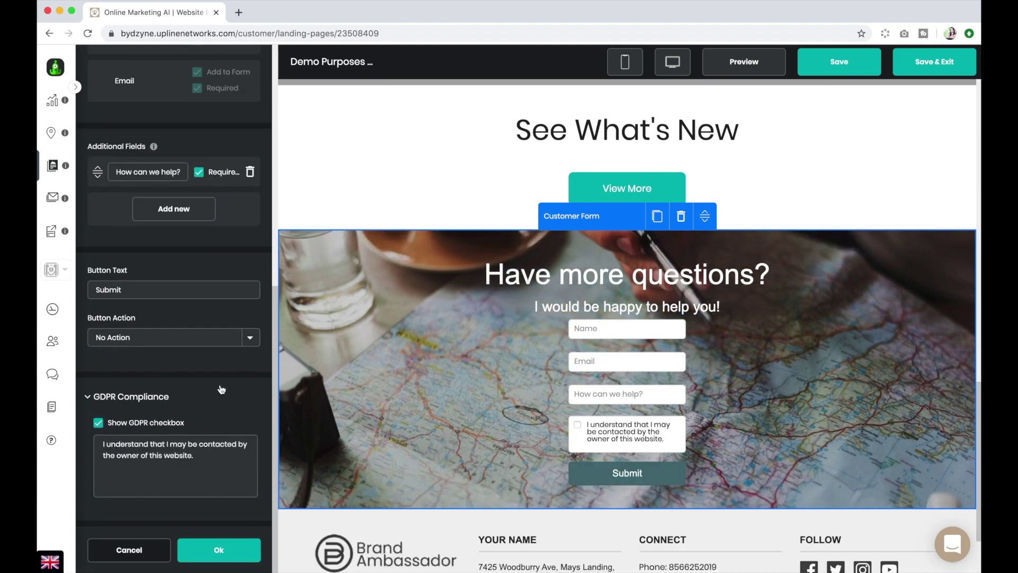
click(214, 548)
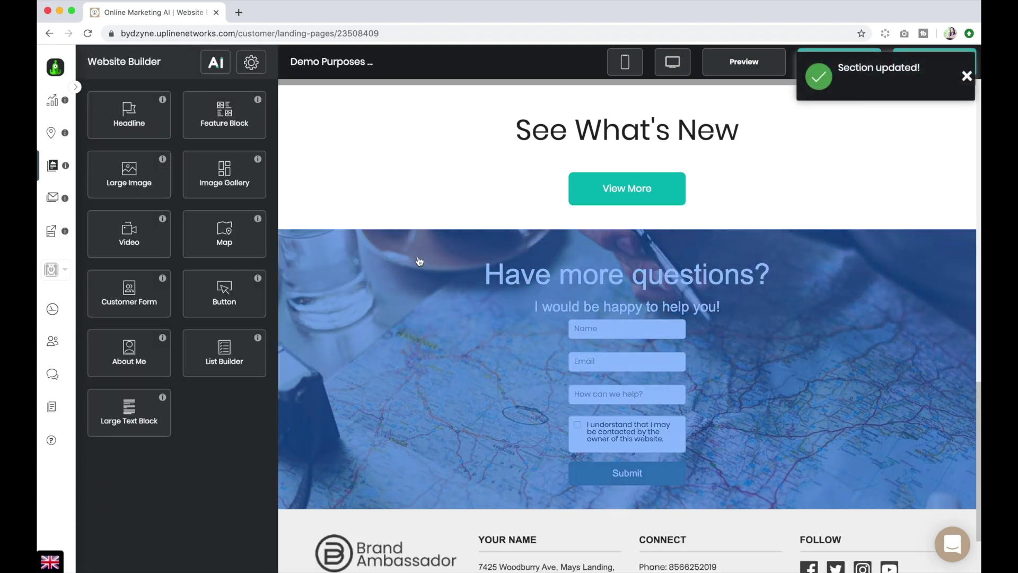
scroll(417, 260, up, 15)
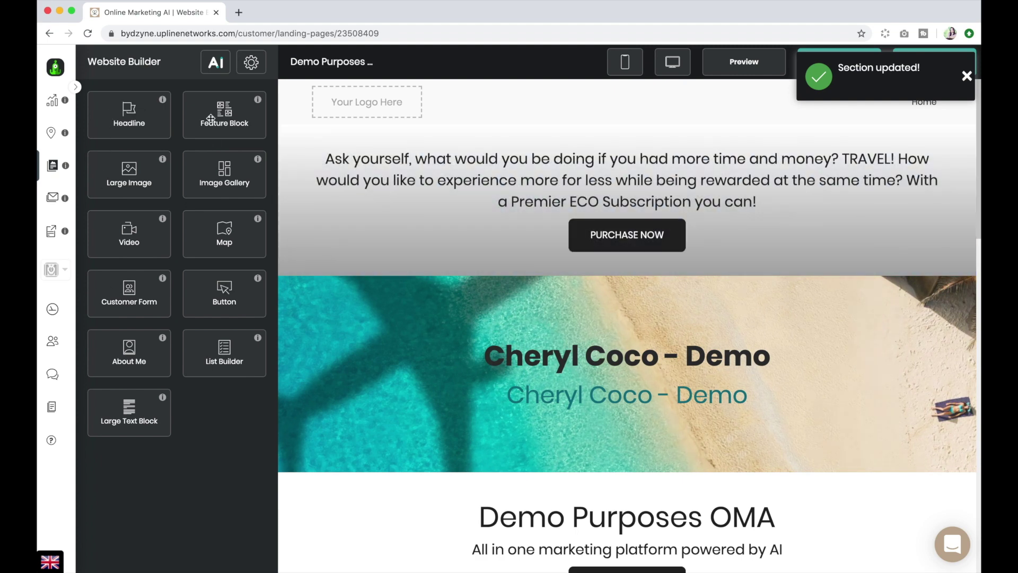
mouse_move(210, 118)
mouse_down()
mouse_move(273, 159)
mouse_move(501, 263)
mouse_move(223, 143)
mouse_move(195, 121)
mouse_up()
scroll(540, 288, down, 4)
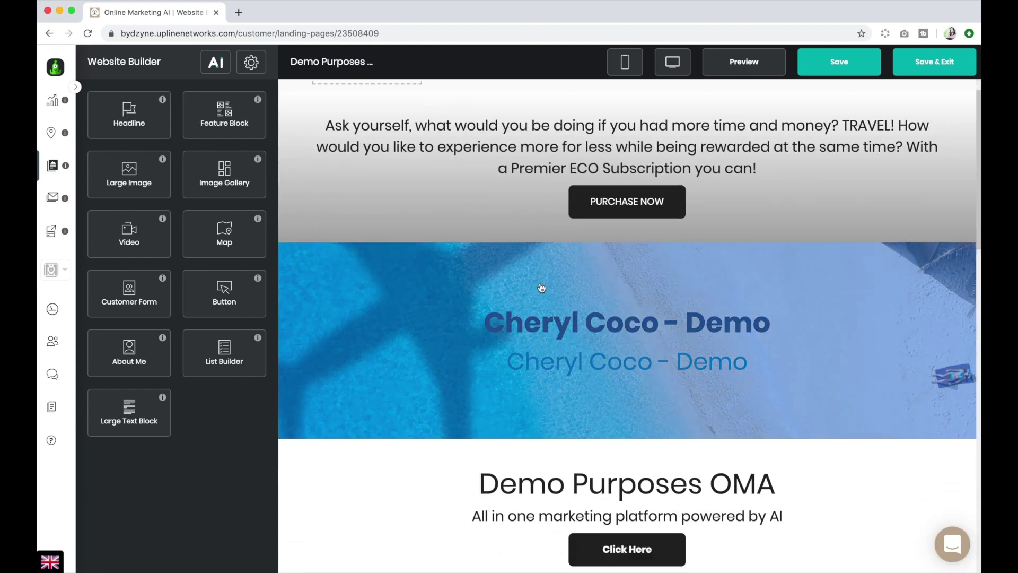
scroll(541, 288, up, 4)
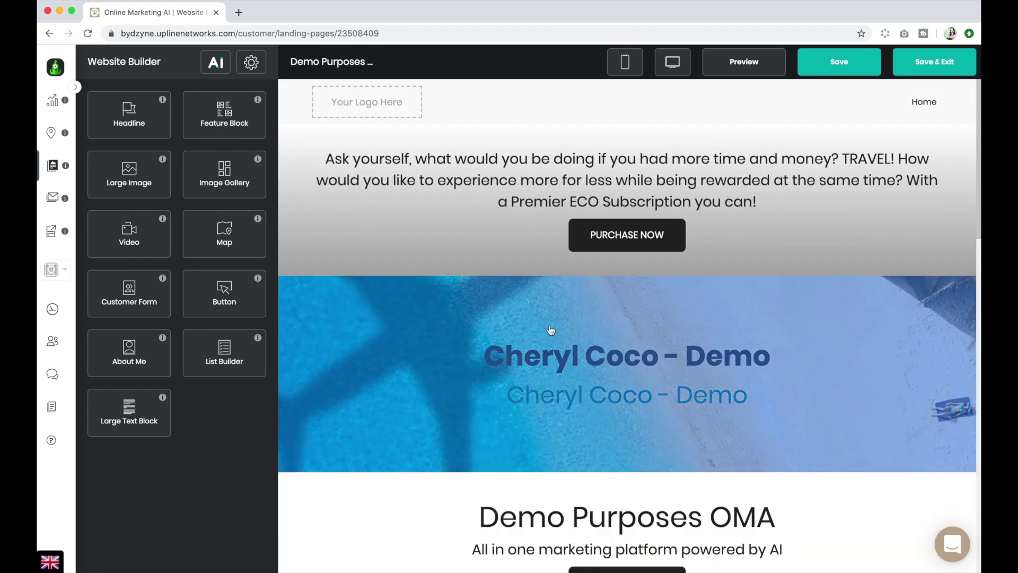
scroll(512, 286, down, 2)
scroll(509, 284, up, 2)
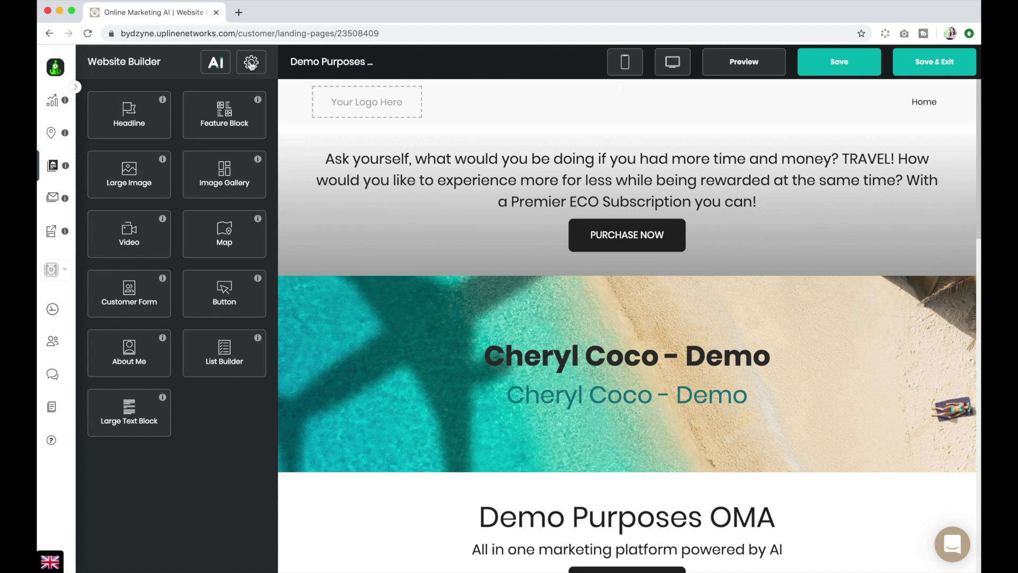
Expand Business Name and Website Settings in global settings, showing the 'Demo Purposes ByDzyne' website name.
click(252, 63)
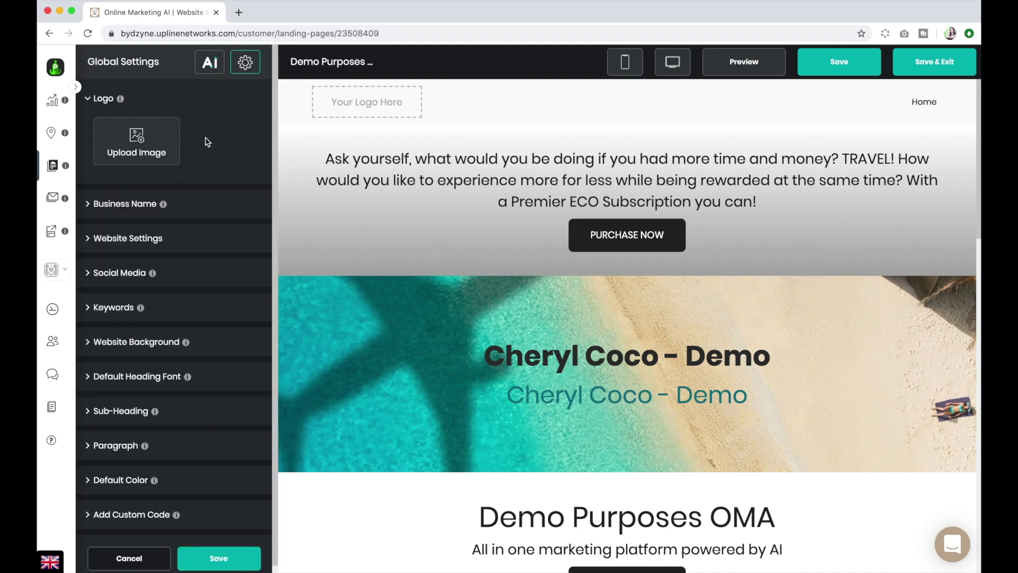
scroll(207, 147, down, 1)
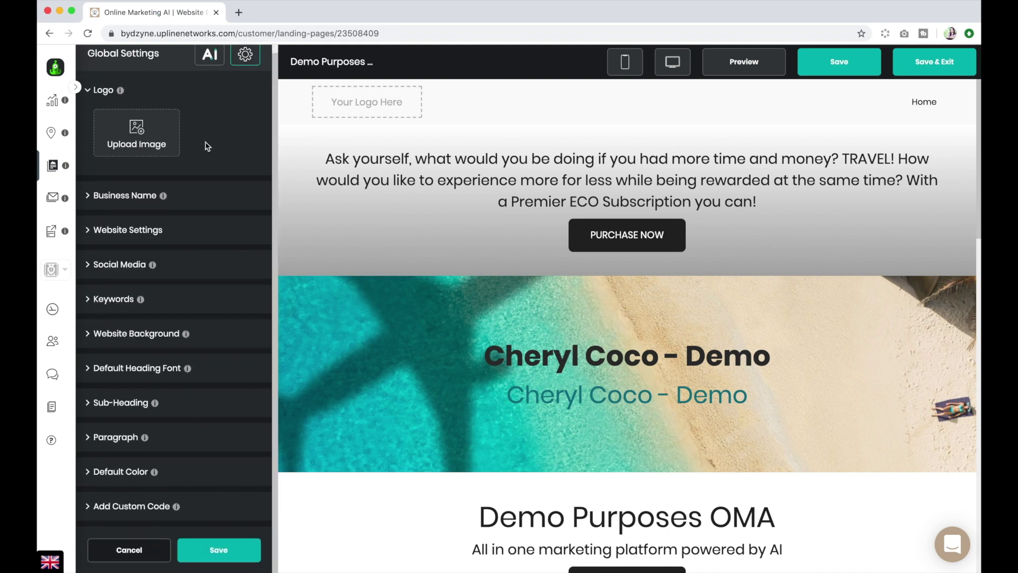
click(122, 197)
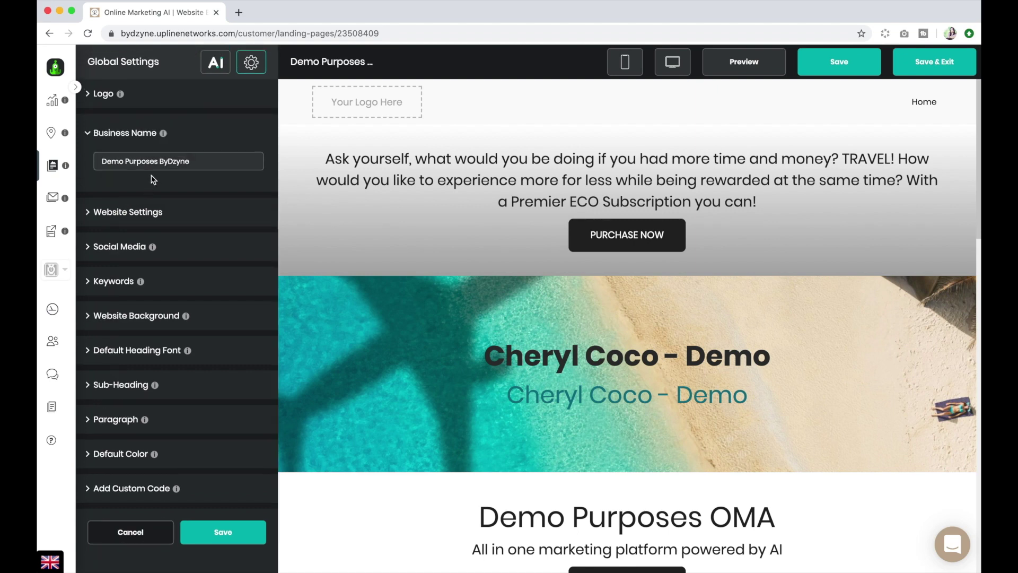
click(142, 212)
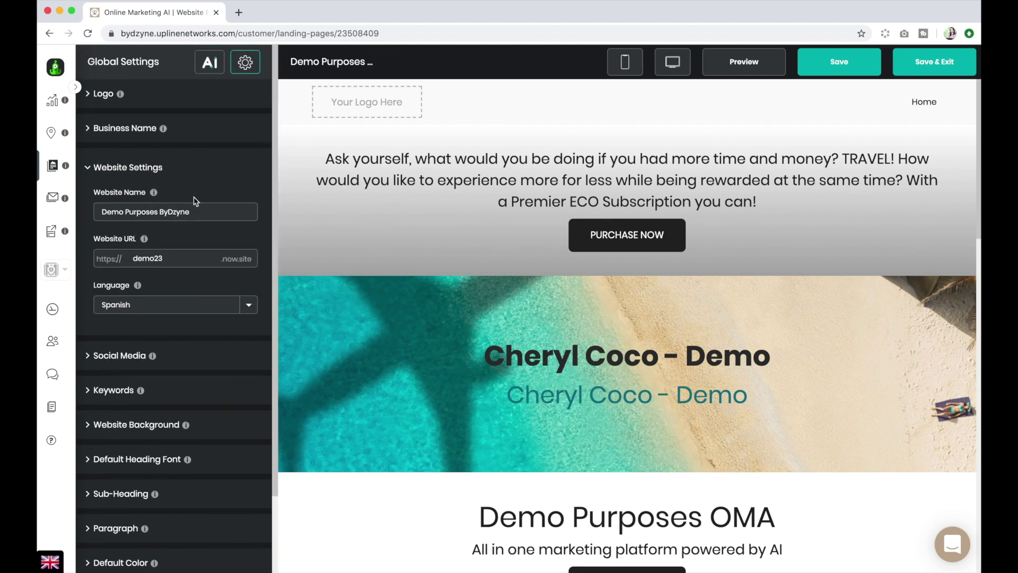
scroll(196, 200, down, 1)
click(112, 201)
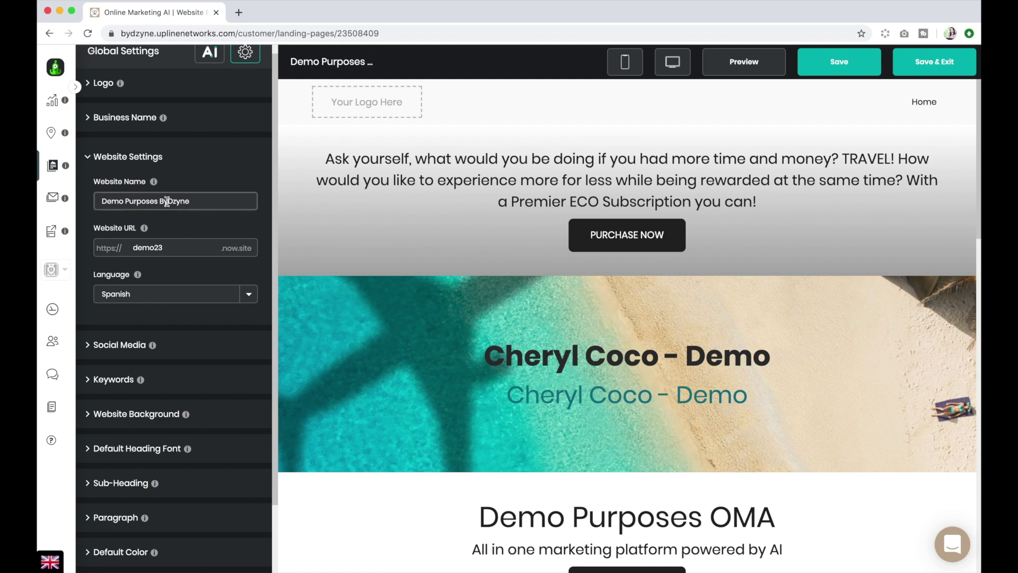
Check the Language dropdown, leaving Spanish selected.
scroll(227, 229, down, 3)
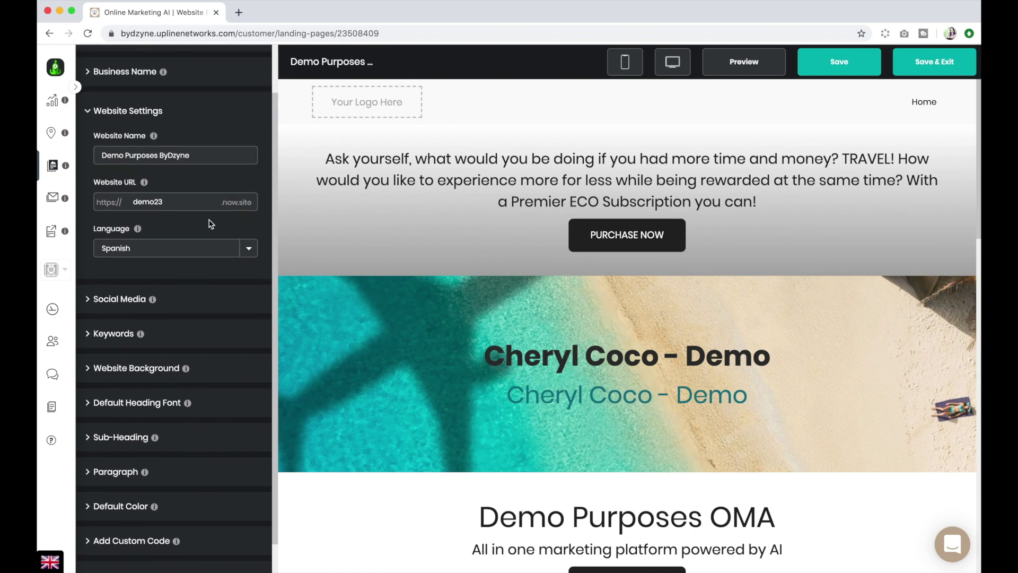
scroll(210, 223, down, 1)
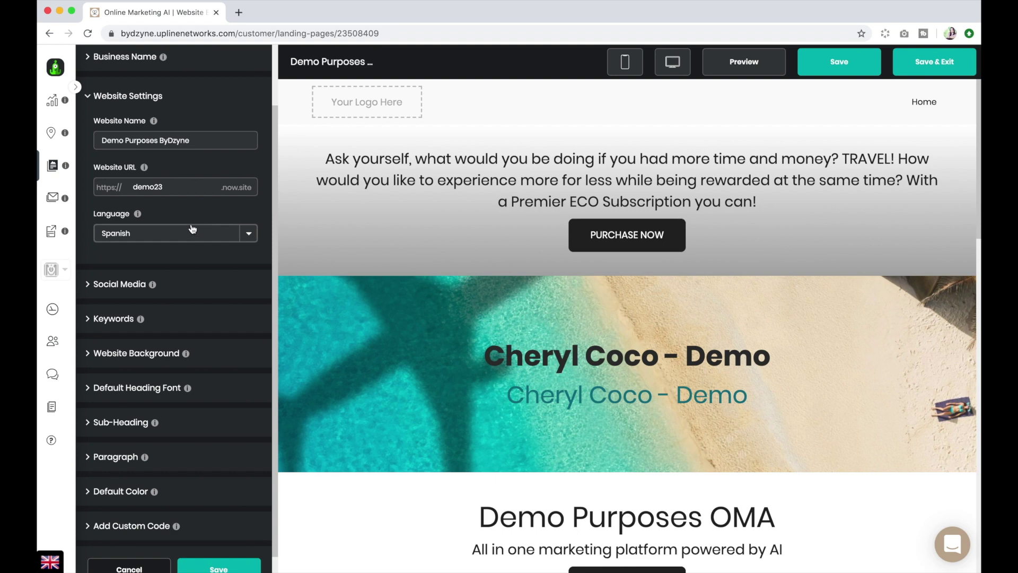
click(248, 236)
click(248, 236)
click(248, 236)
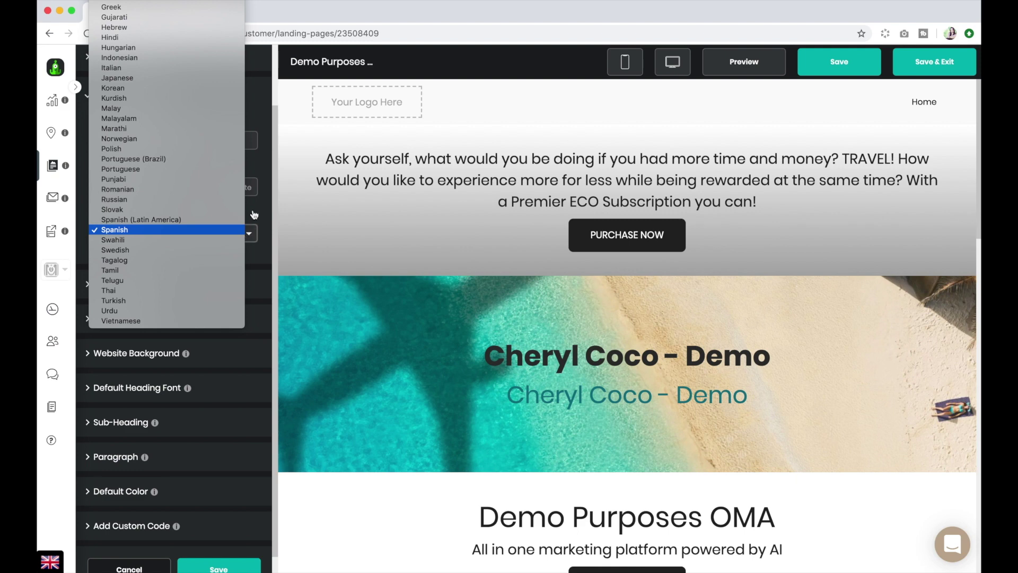
click(254, 211)
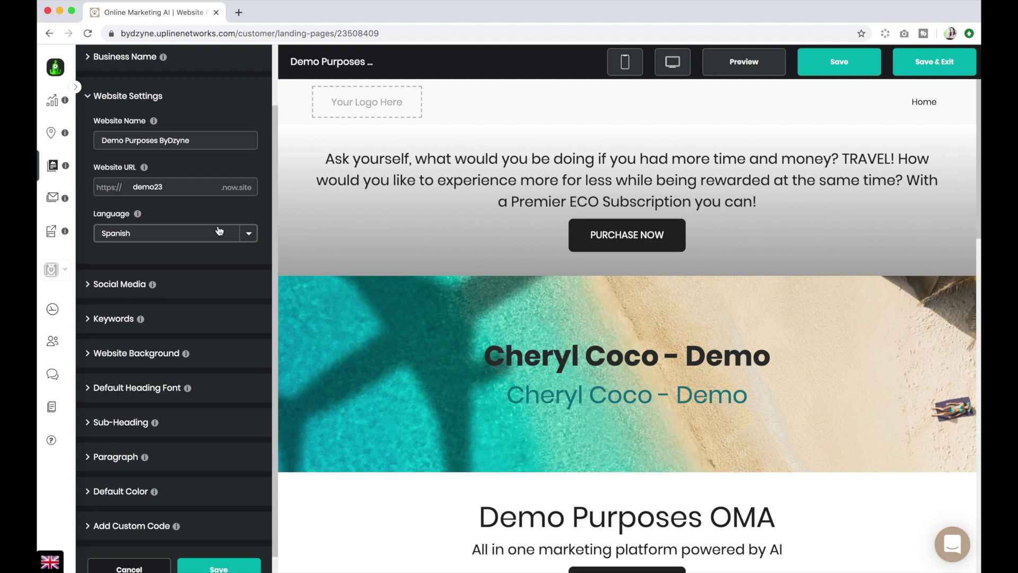
scroll(167, 237, down, 2)
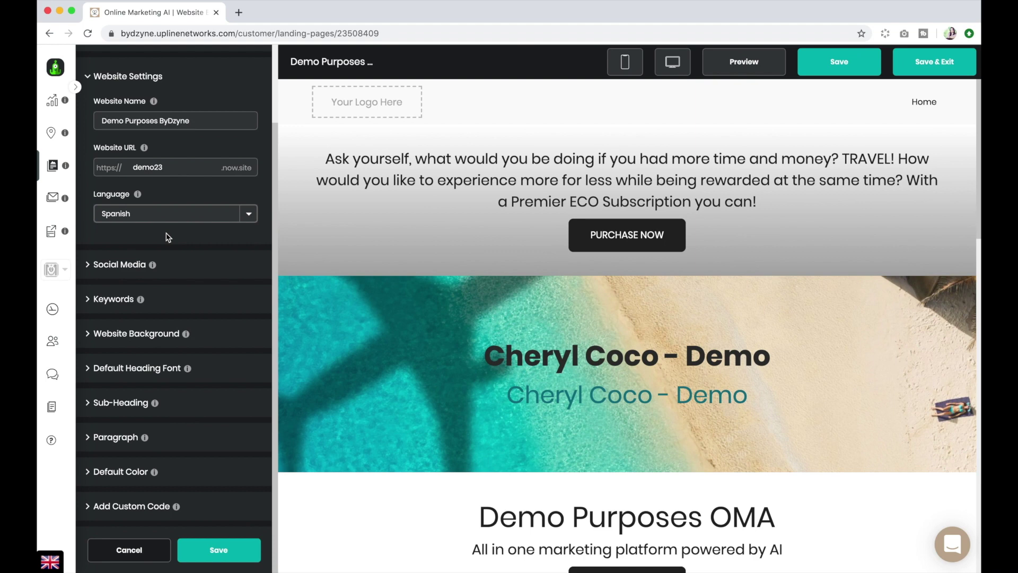
Remove the Lifestyle and Hotels target keywords, then view the Website Background settings.
click(129, 266)
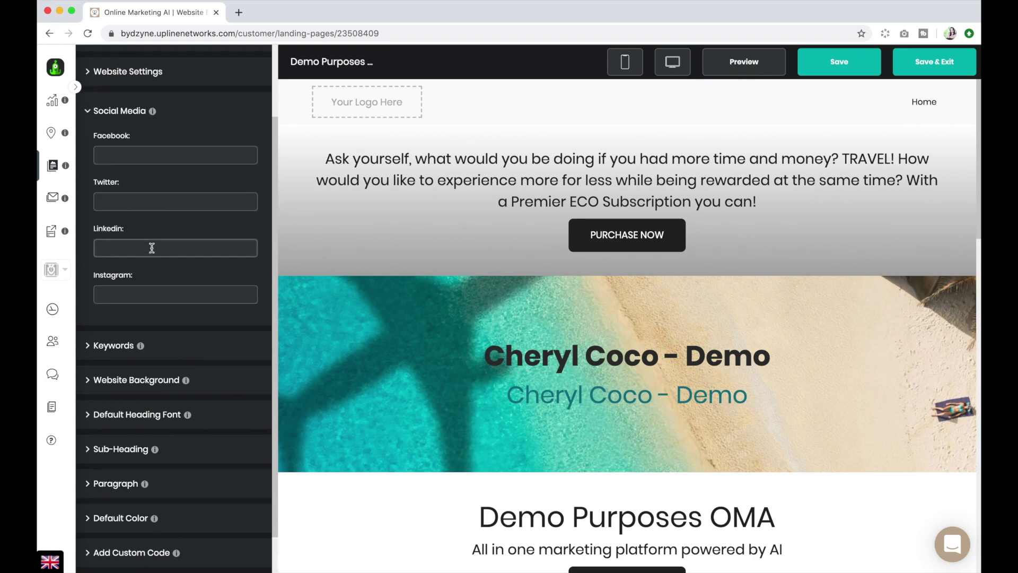
scroll(151, 248, down, 3)
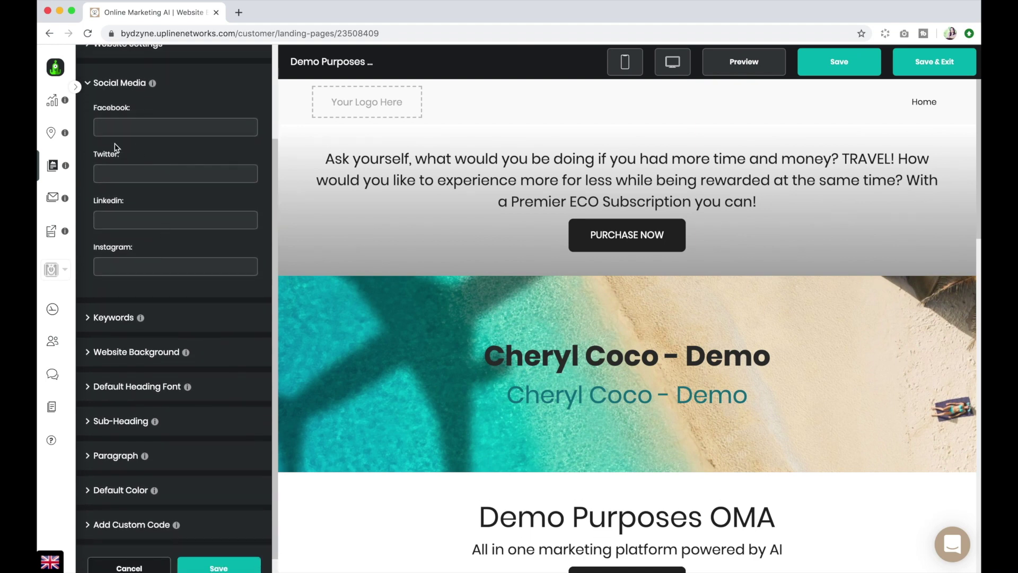
scroll(162, 244, down, 2)
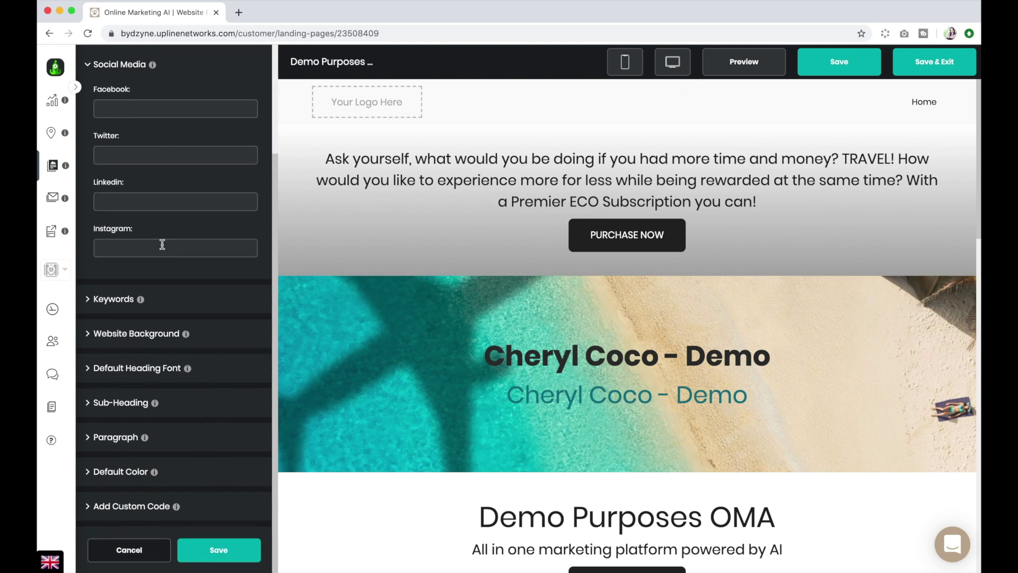
click(113, 299)
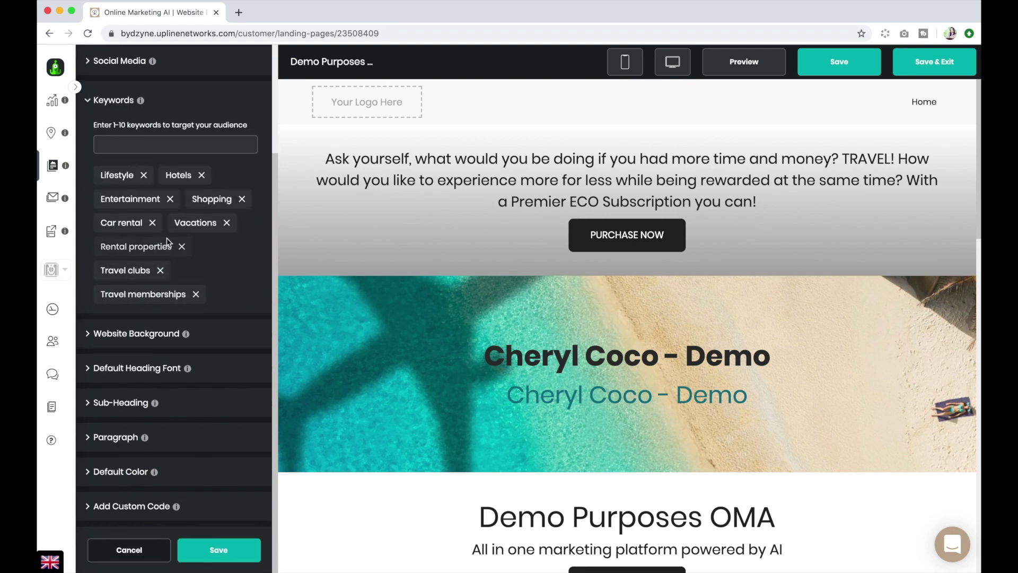
scroll(164, 255, up, 1)
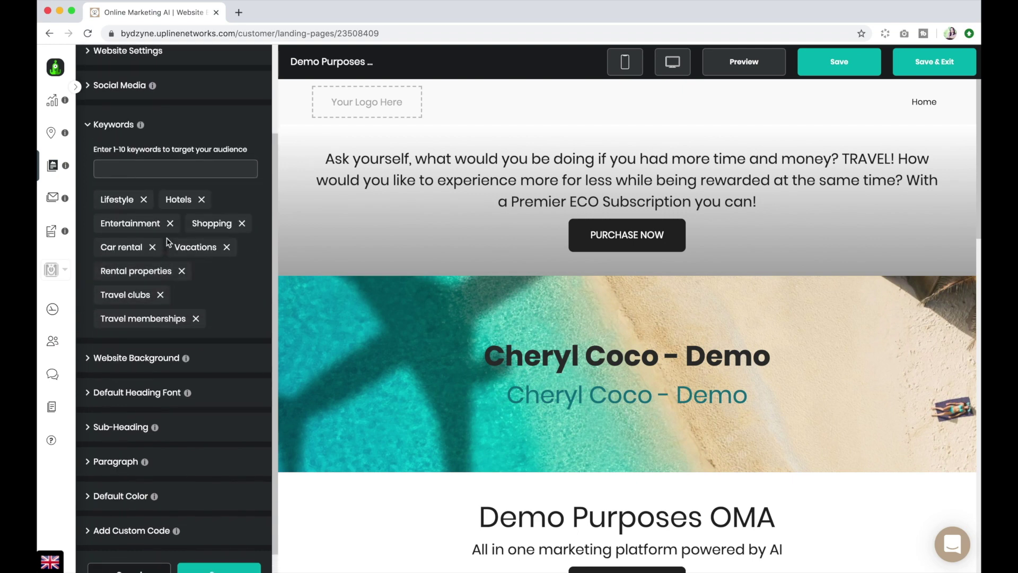
click(143, 199)
click(137, 199)
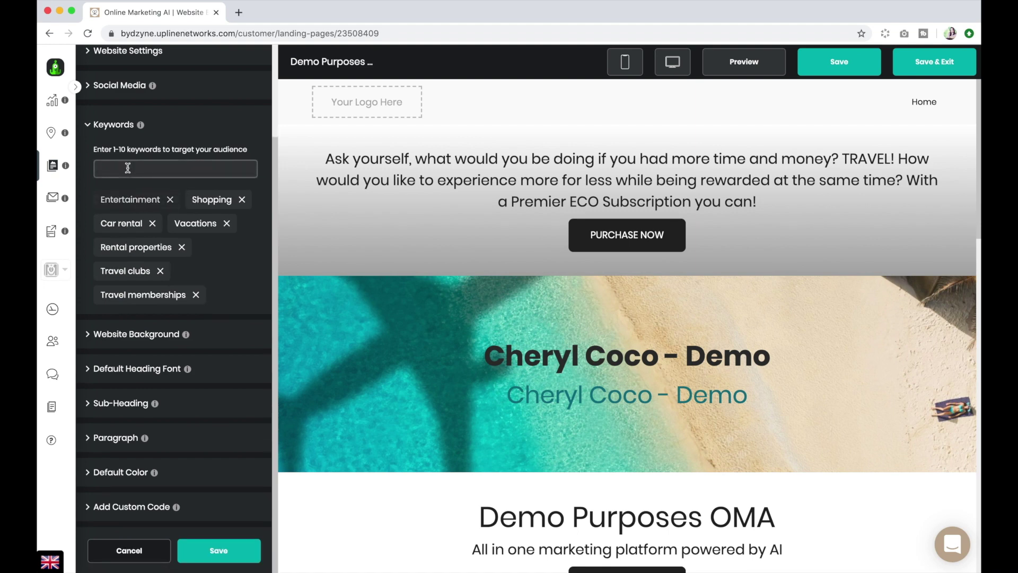
scroll(171, 239, up, 1)
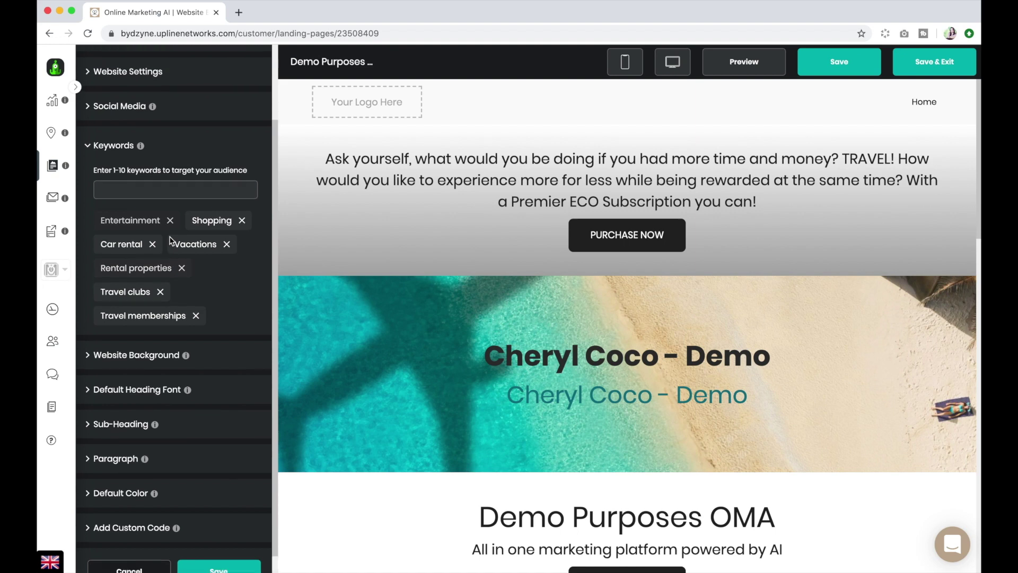
scroll(171, 240, down, 1)
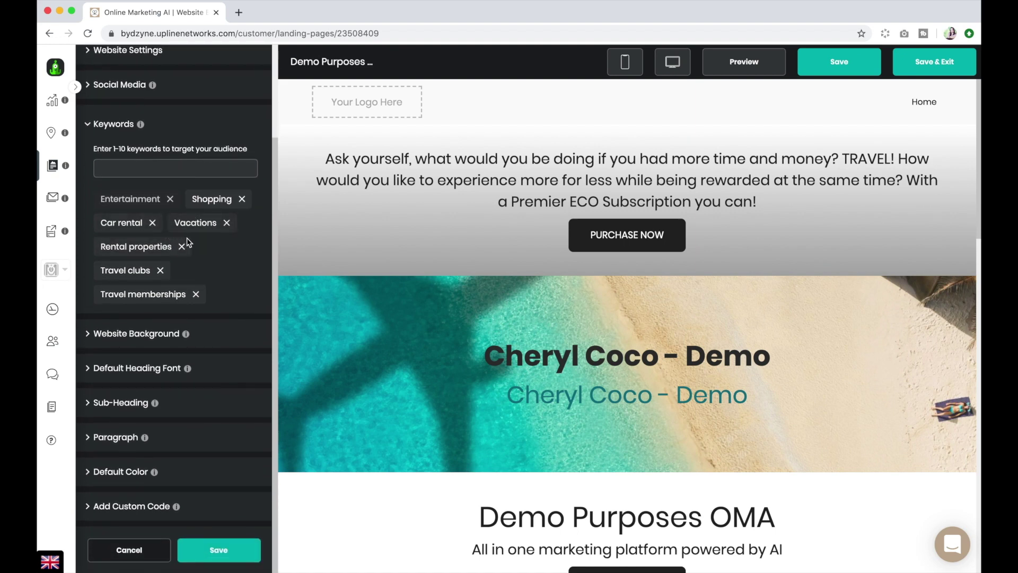
click(141, 334)
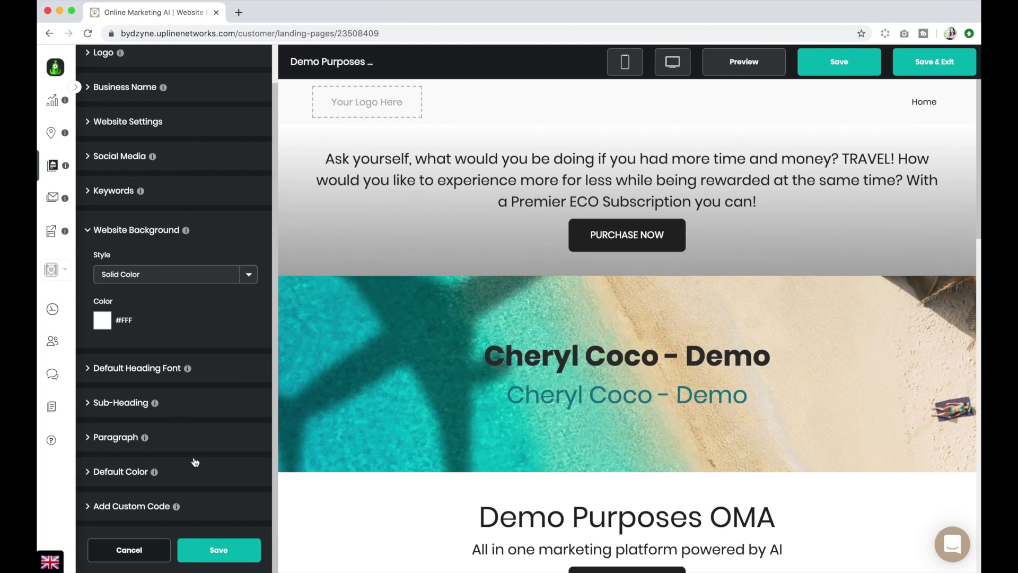
Open the Add Custom Code form and close it without adding any code.
click(140, 506)
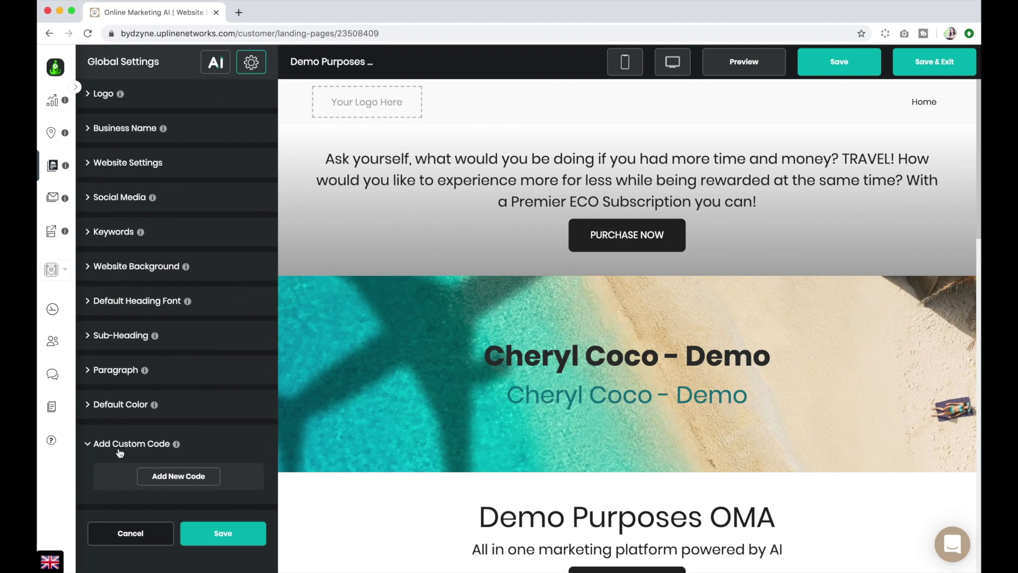
click(186, 477)
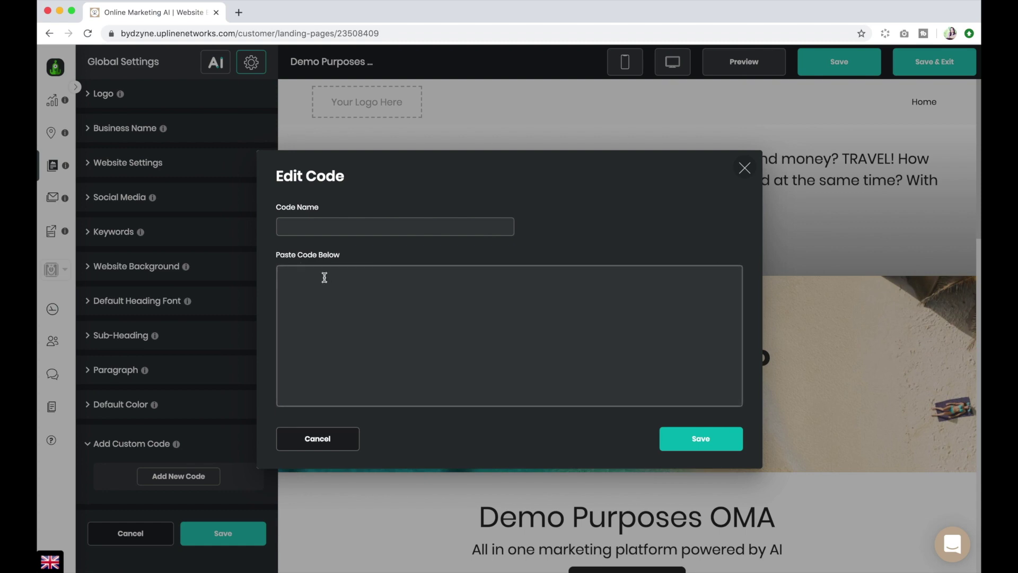
click(744, 168)
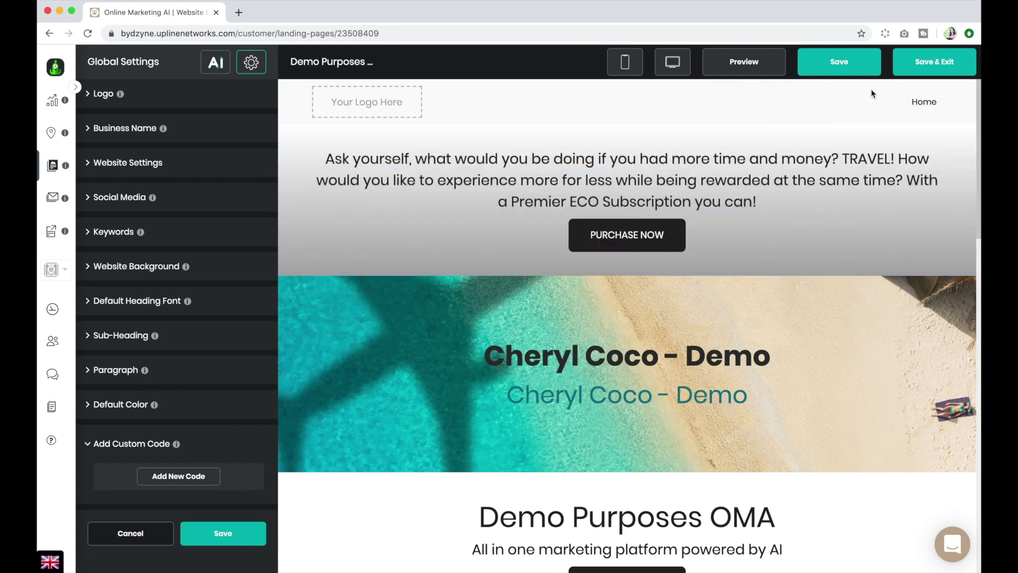
Save the demo site and start a new website with business name OMA.
click(926, 71)
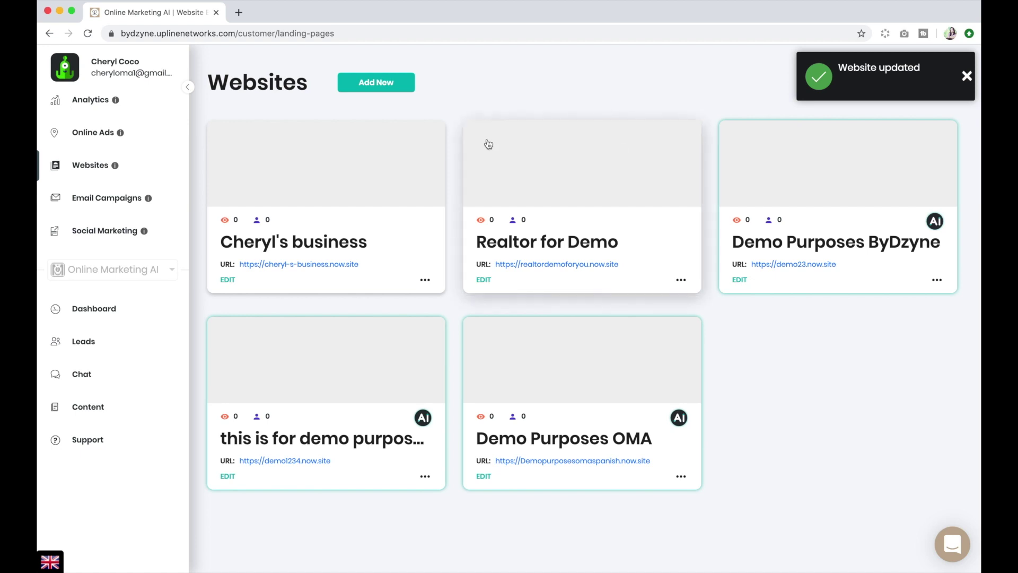
click(376, 83)
click(385, 251)
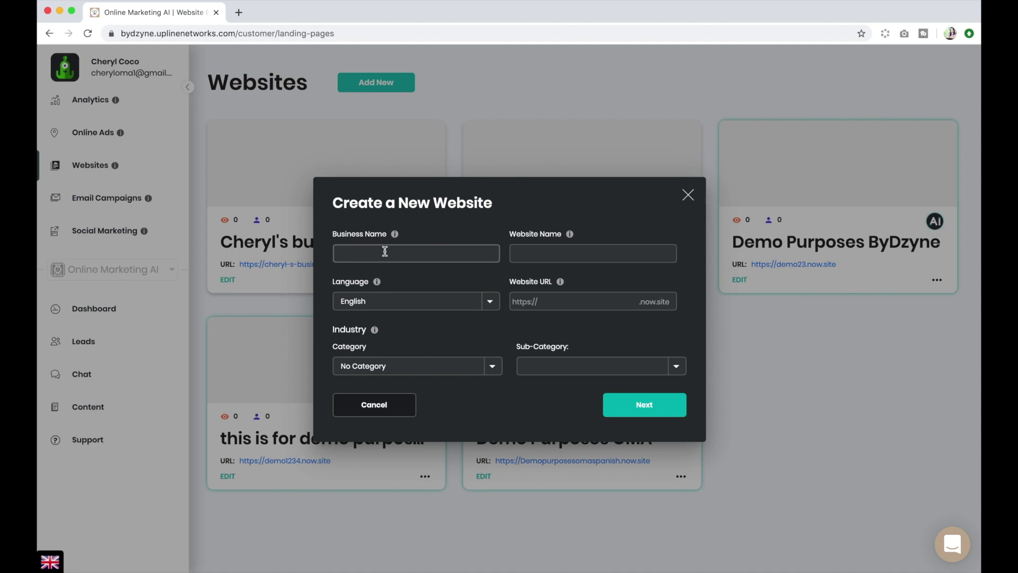
text(OMA)
Name the website 'All in one marketing' with the OMAonlinemarketing address.
click(532, 254)
text(All in one marketing)
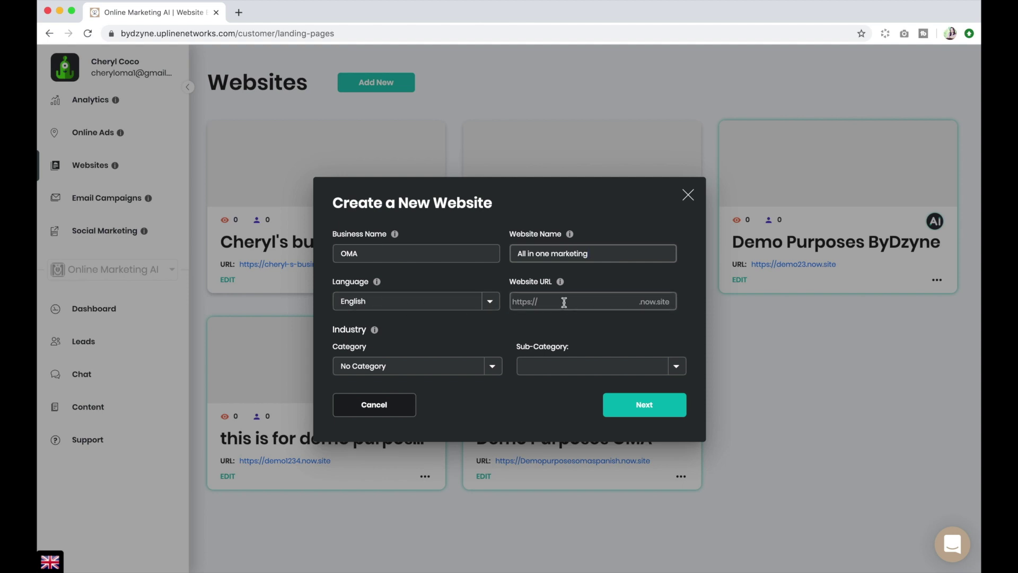
click(563, 302)
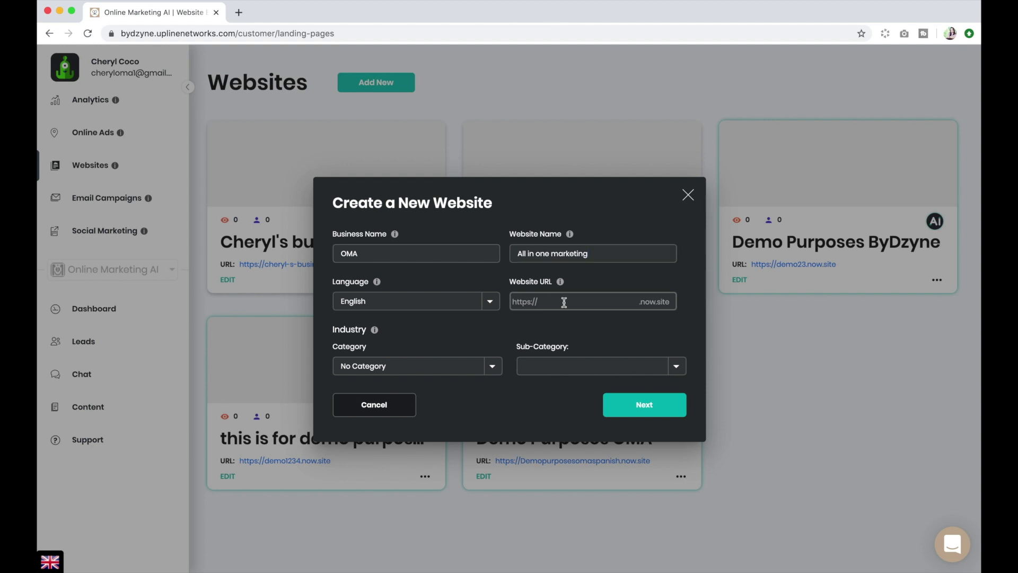
text(OMAonlinemarketing)
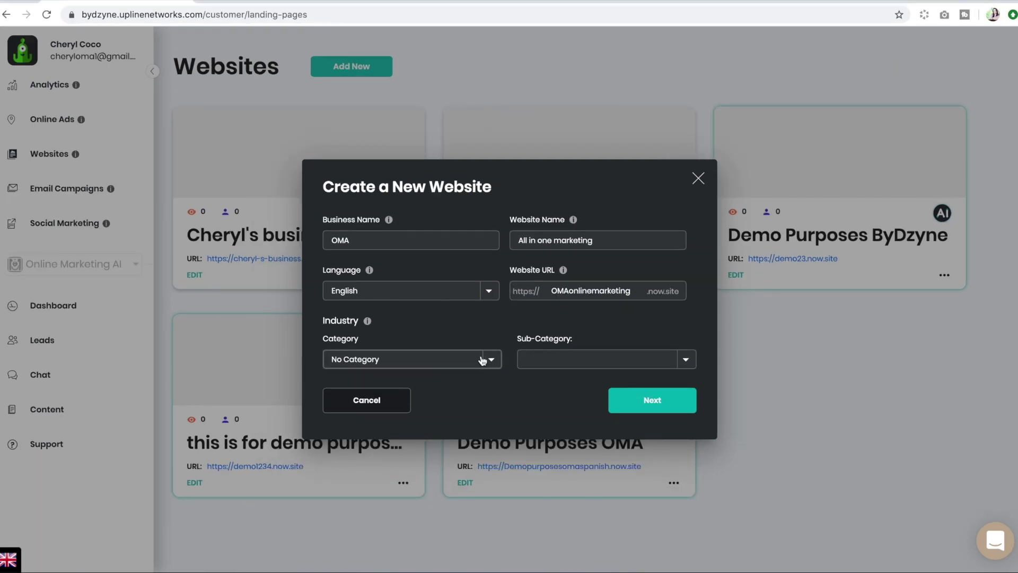
Choose category ByDzyne and sub-category Online Marketing AI, then create the website.
click(481, 371)
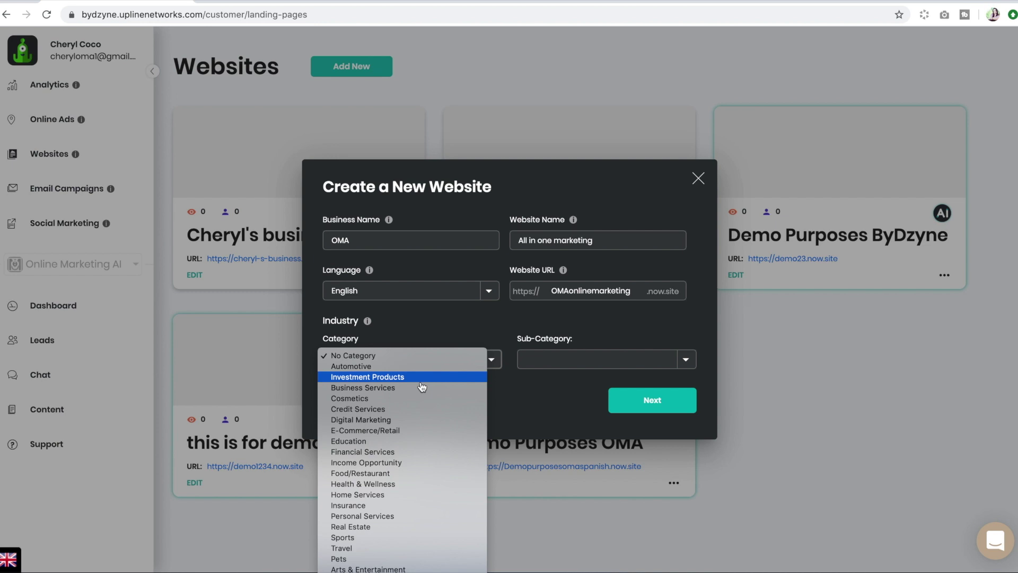
key(Escape)
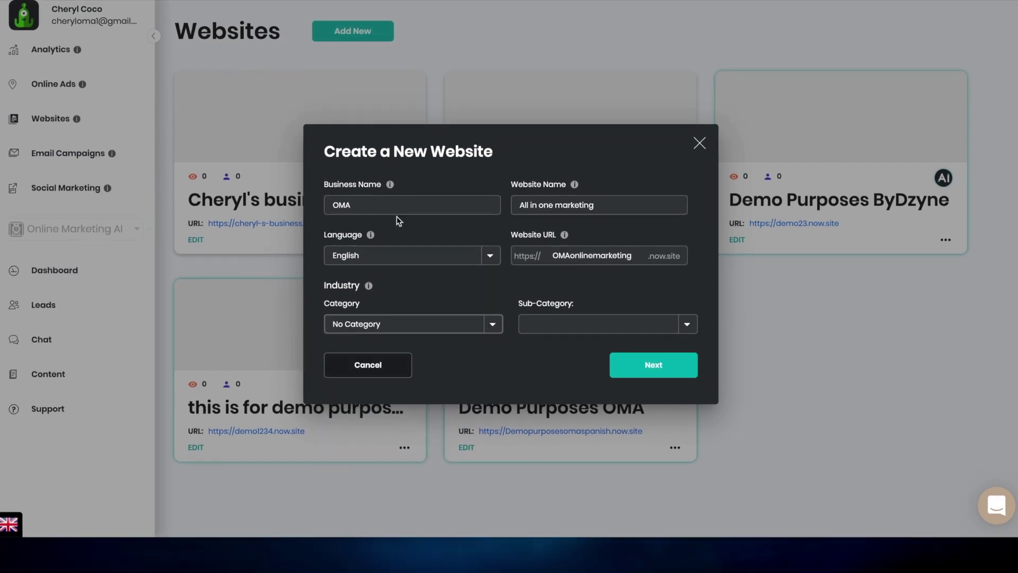
click(492, 326)
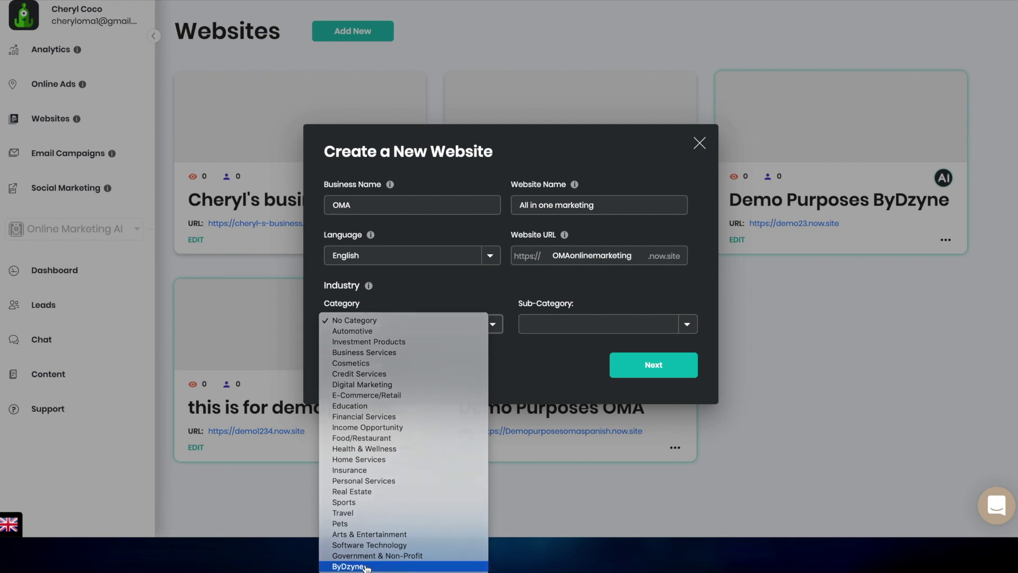
click(366, 566)
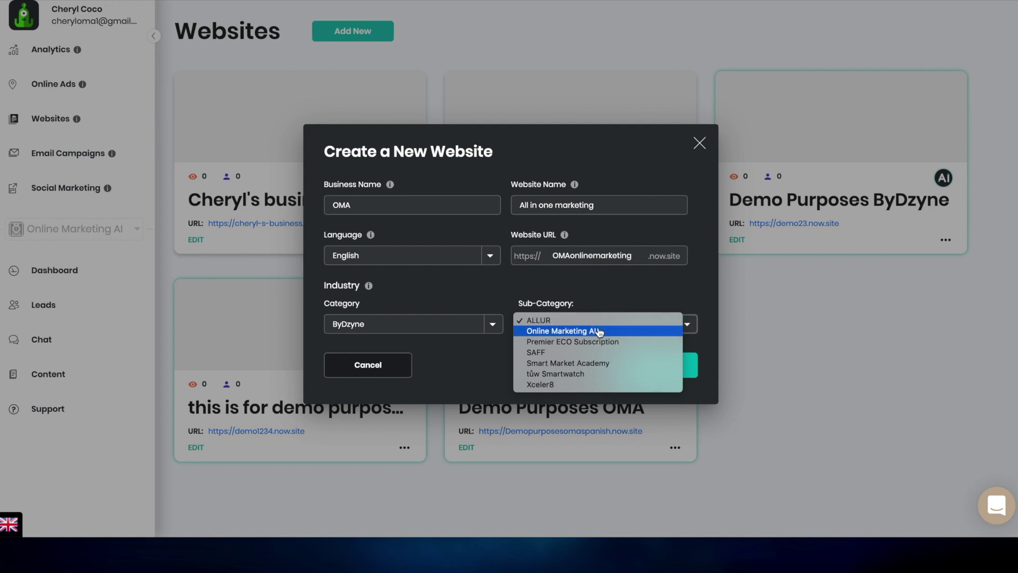
click(599, 330)
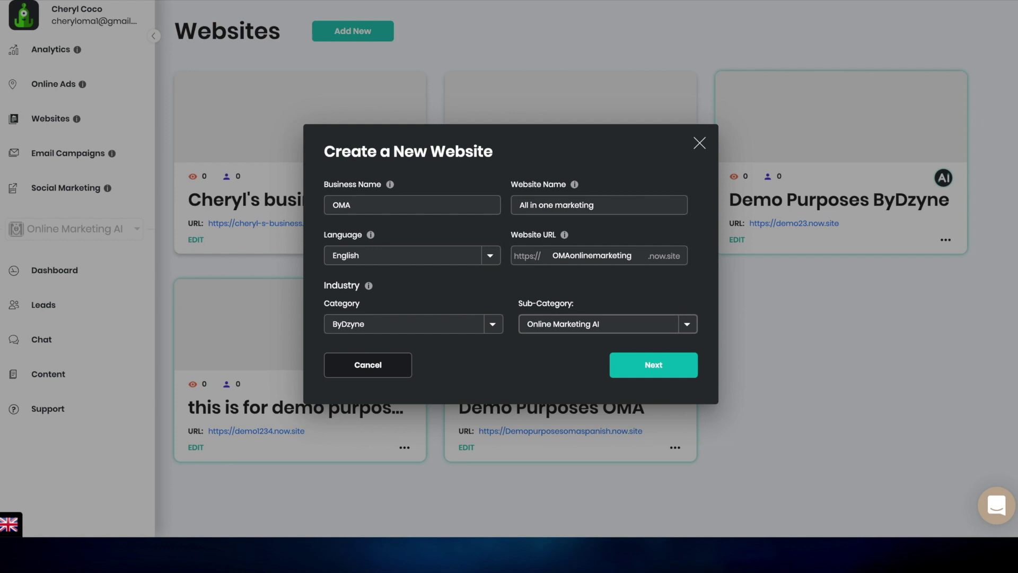
click(647, 366)
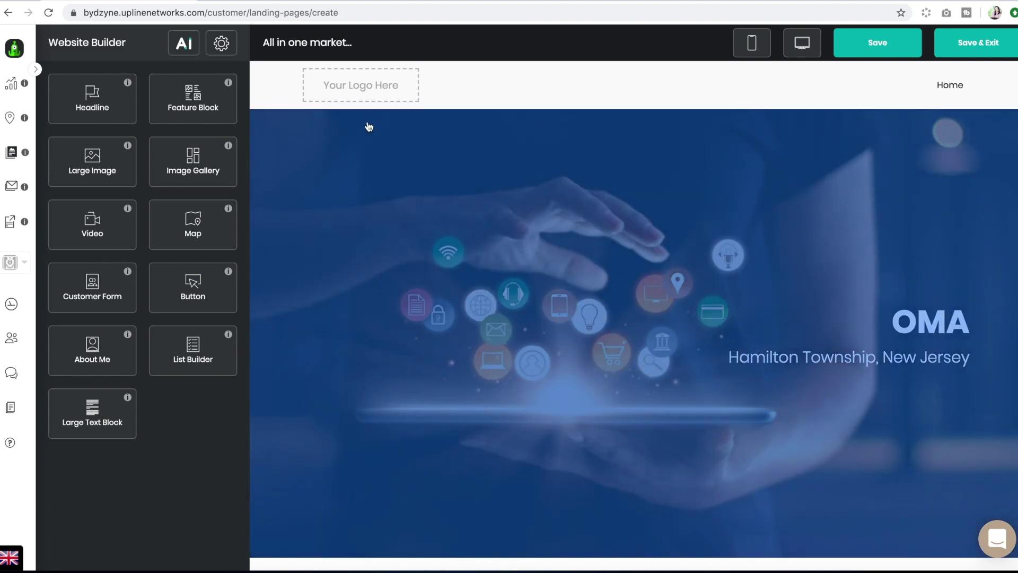
Replace the hero heading 'OMA' with the owner's name.
scroll(365, 126, down, 15)
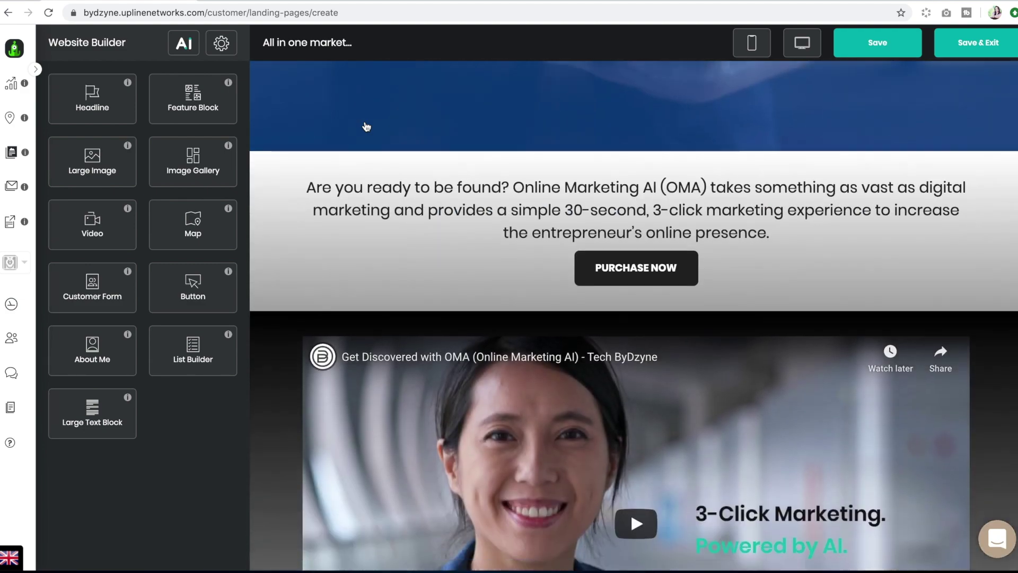
scroll(366, 126, down, 7)
scroll(366, 126, up, 20)
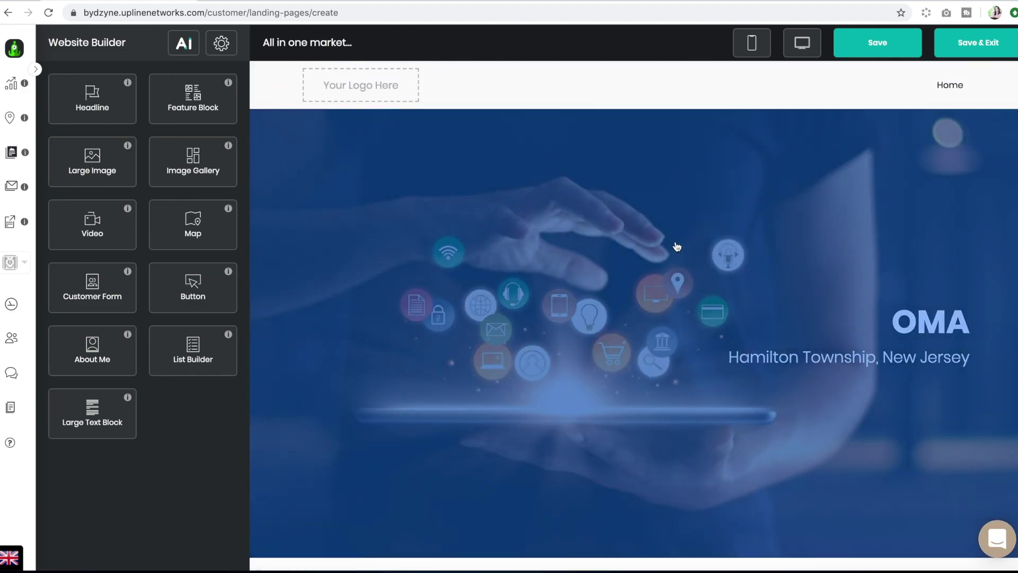
click(676, 245)
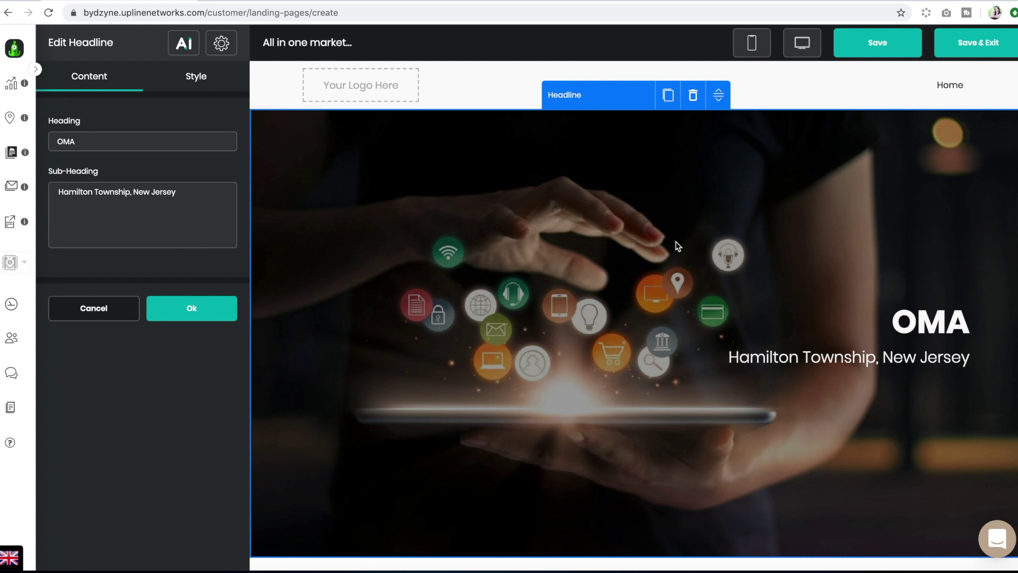
click(91, 141)
drag(82, 139, 54, 141)
text(Cheryl Coco)
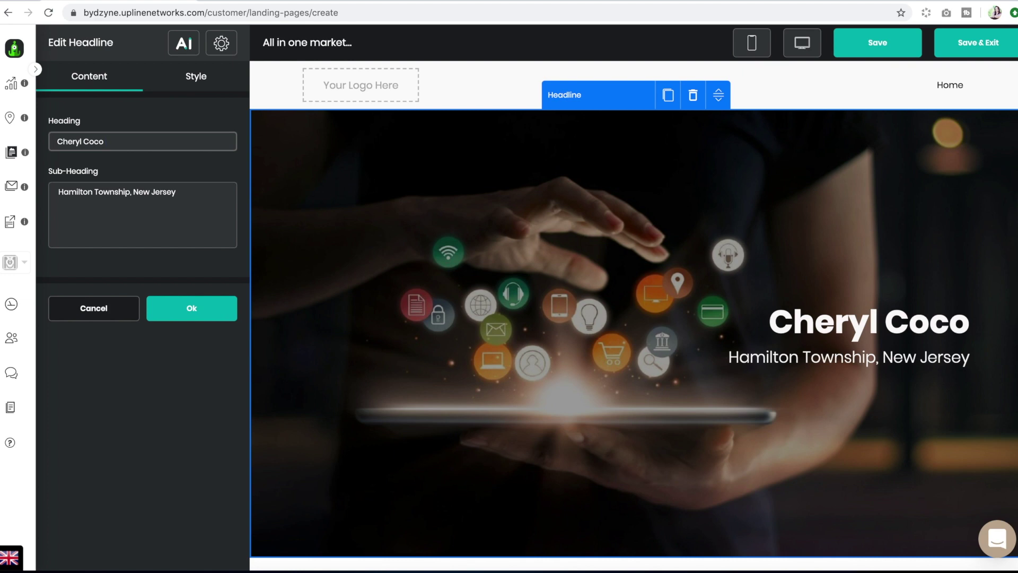
click(208, 311)
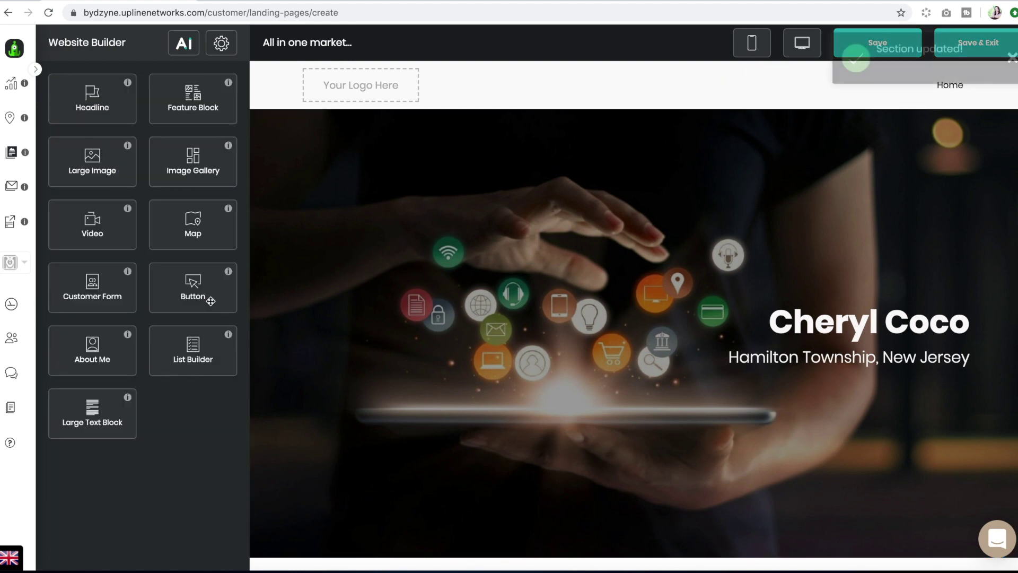
scroll(478, 191, down, 7)
scroll(478, 190, up, 5)
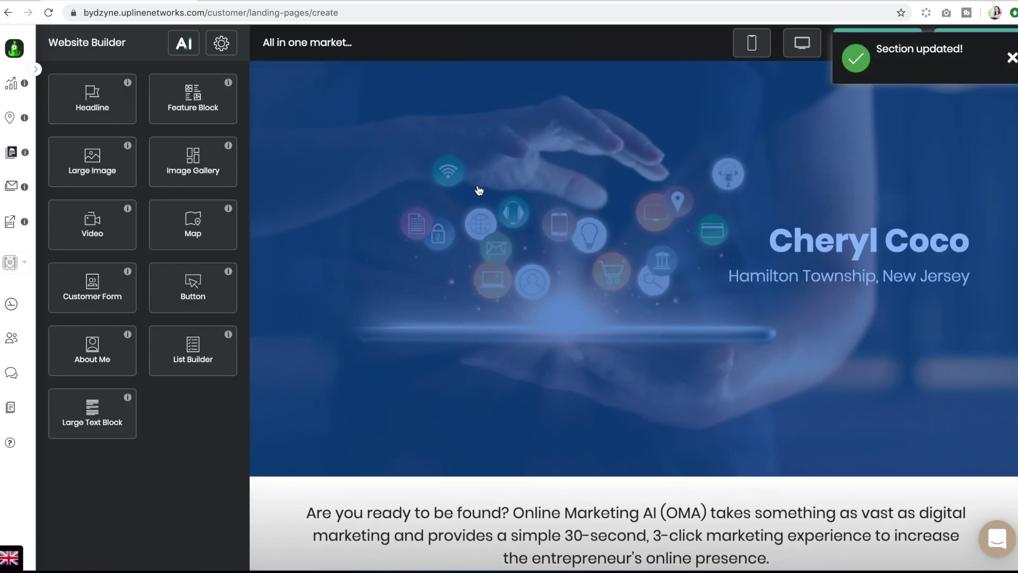
click(517, 181)
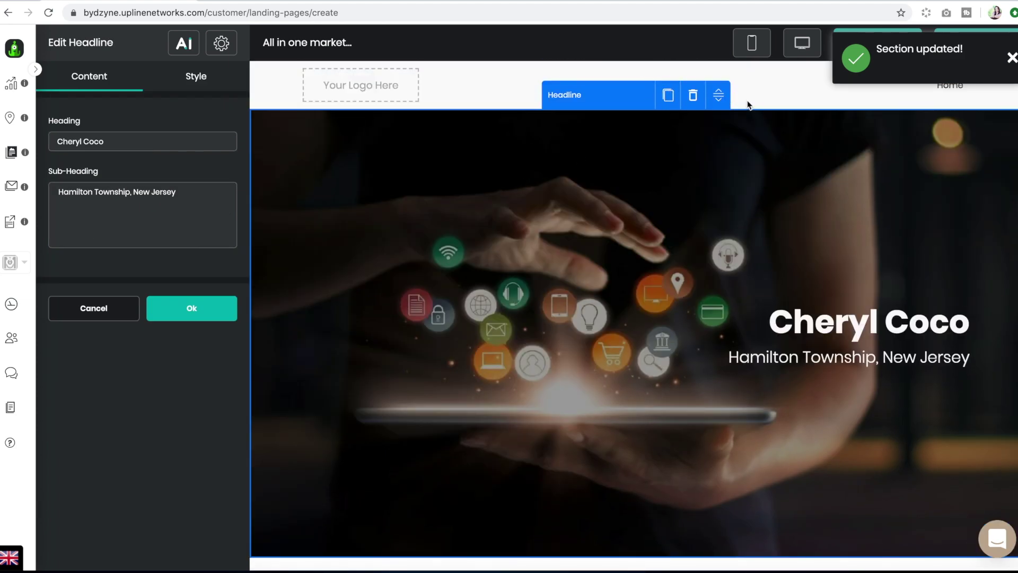
Enable the Show GDPR checkbox option on the contact form.
scroll(488, 169, down, 15)
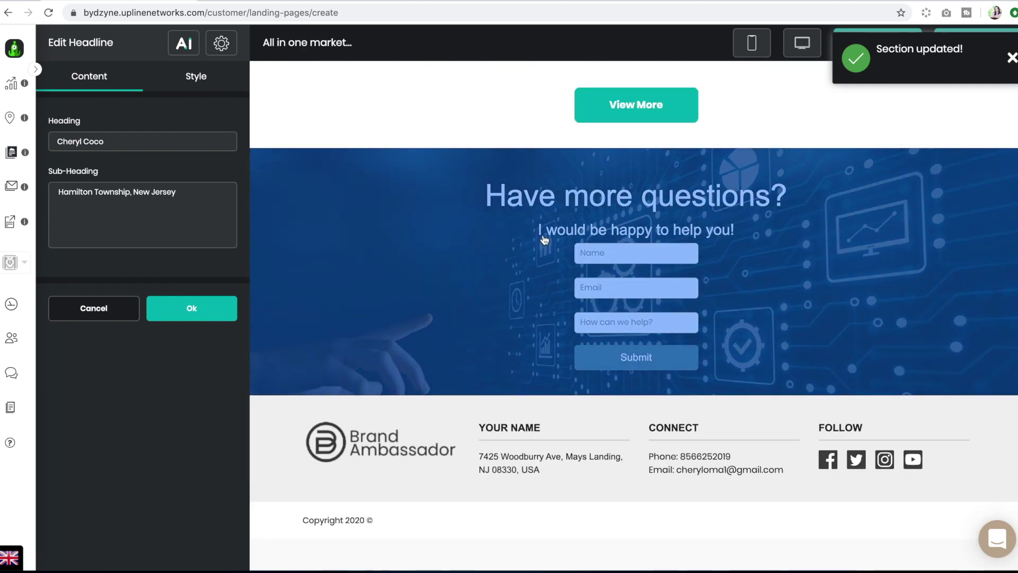
click(487, 170)
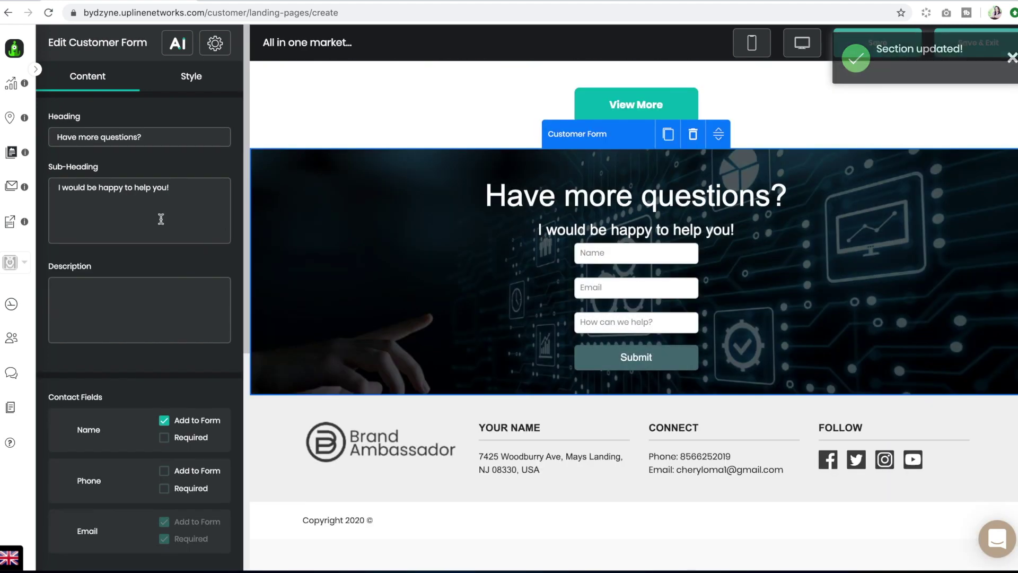
scroll(220, 217, down, 7)
click(122, 499)
scroll(164, 424, down, 2)
click(61, 411)
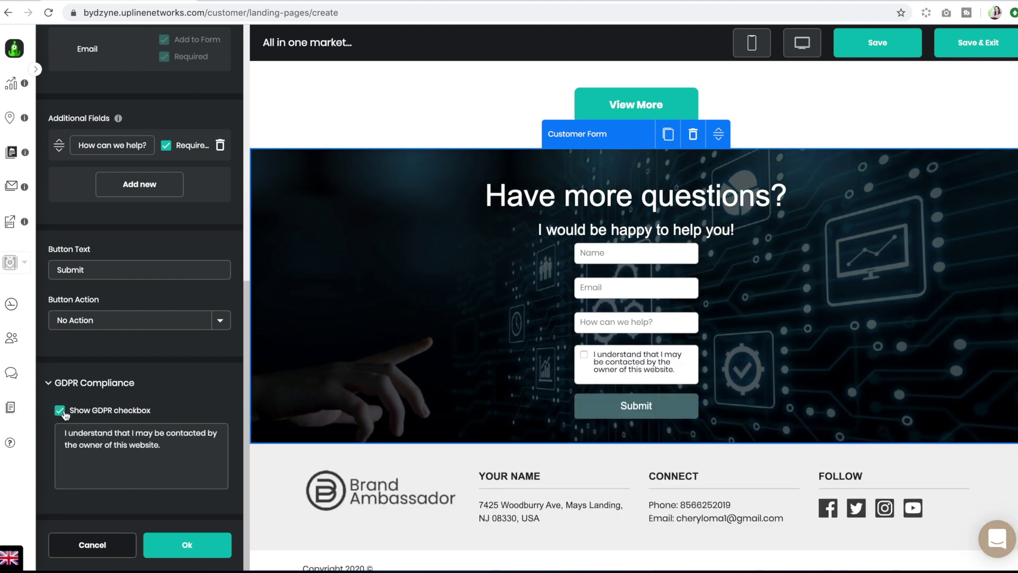
click(187, 544)
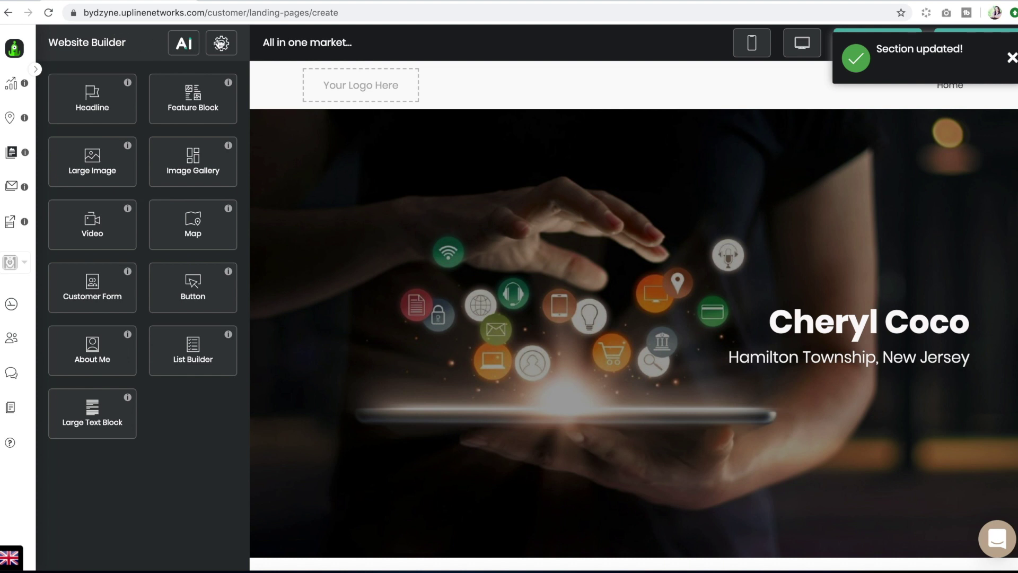
Review the Website Settings: name, URL and language in Global Settings.
click(220, 44)
scroll(140, 177, down, 1)
scroll(142, 178, up, 1)
scroll(142, 178, down, 1)
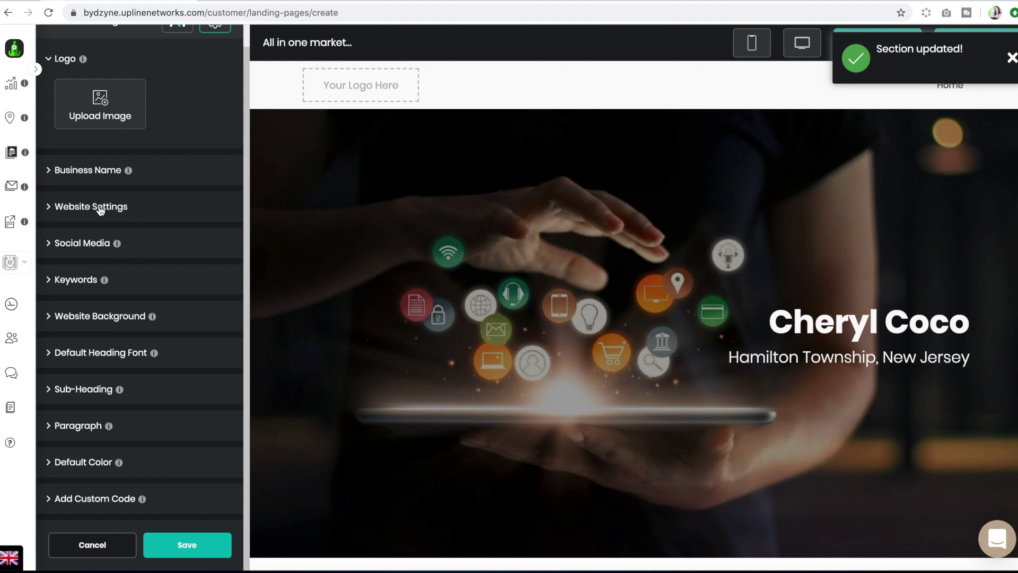
click(101, 209)
scroll(130, 249, down, 2)
scroll(132, 238, up, 2)
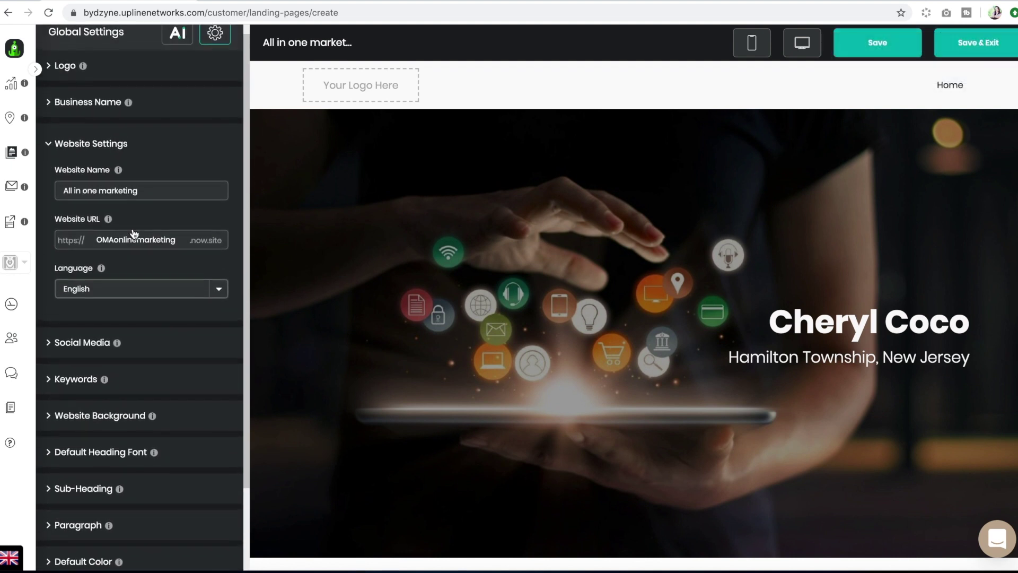
click(69, 143)
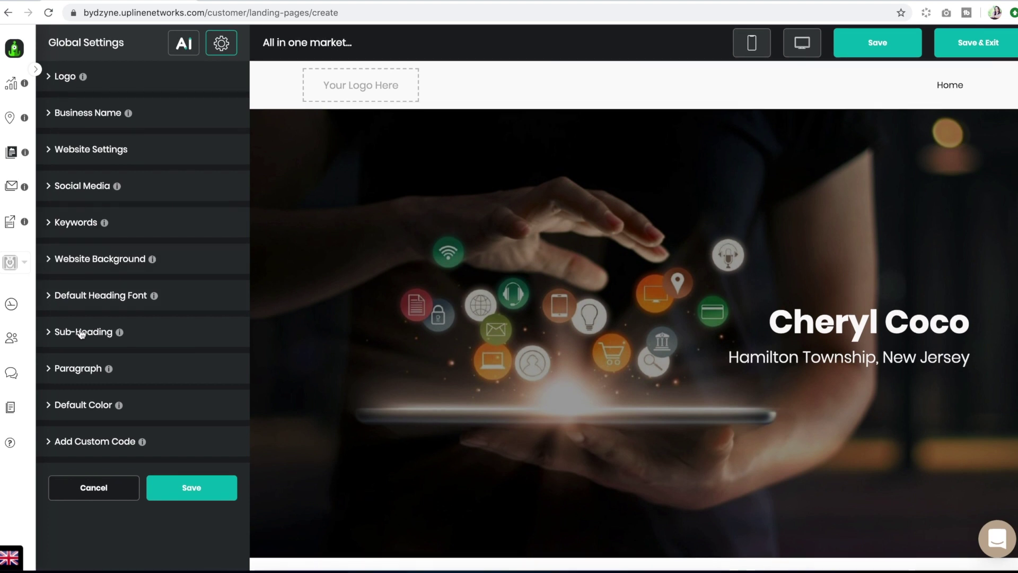
Save the global settings and save and exit the new website.
scroll(141, 309, up, 1)
click(207, 488)
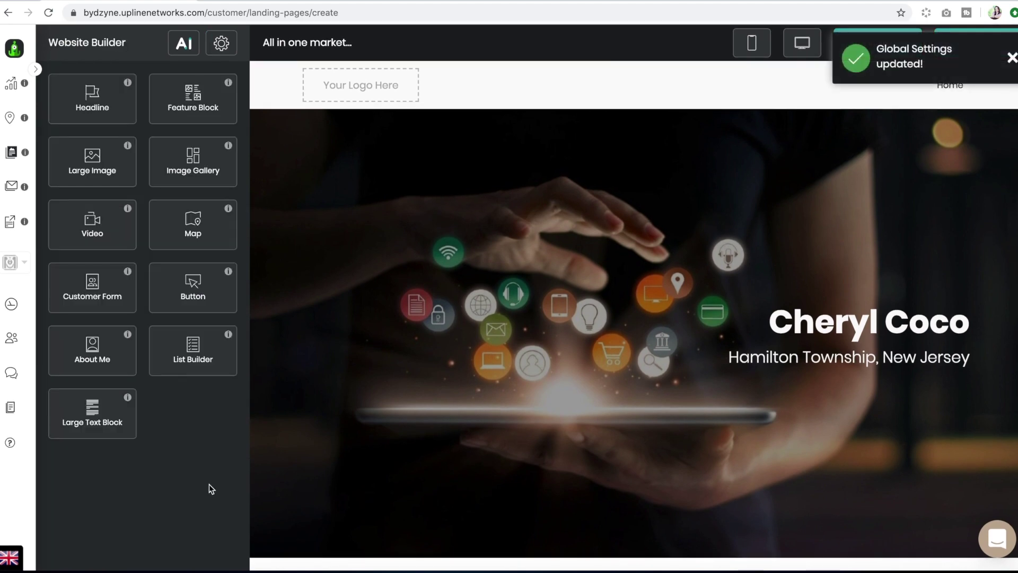
click(1012, 57)
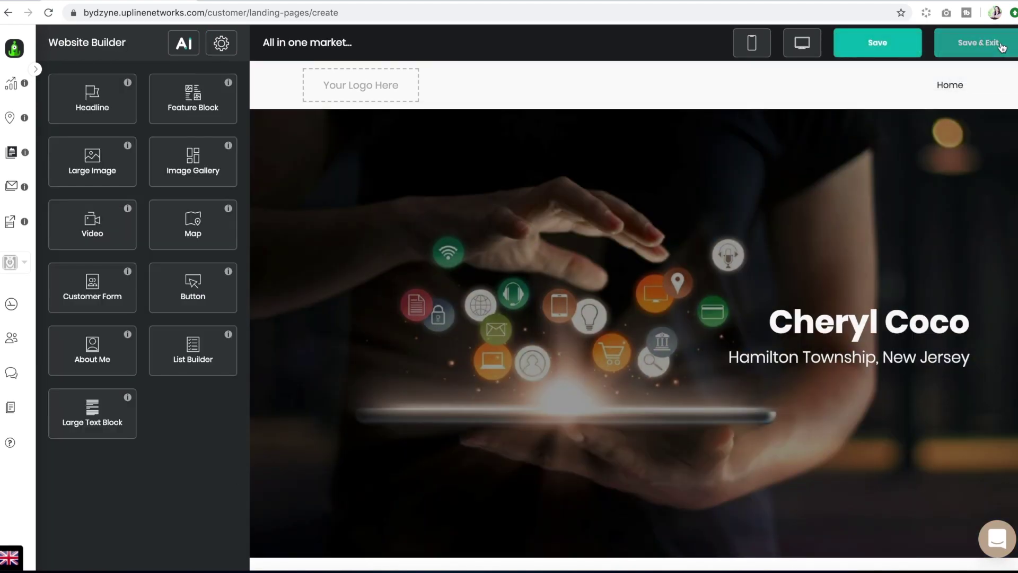
click(1002, 40)
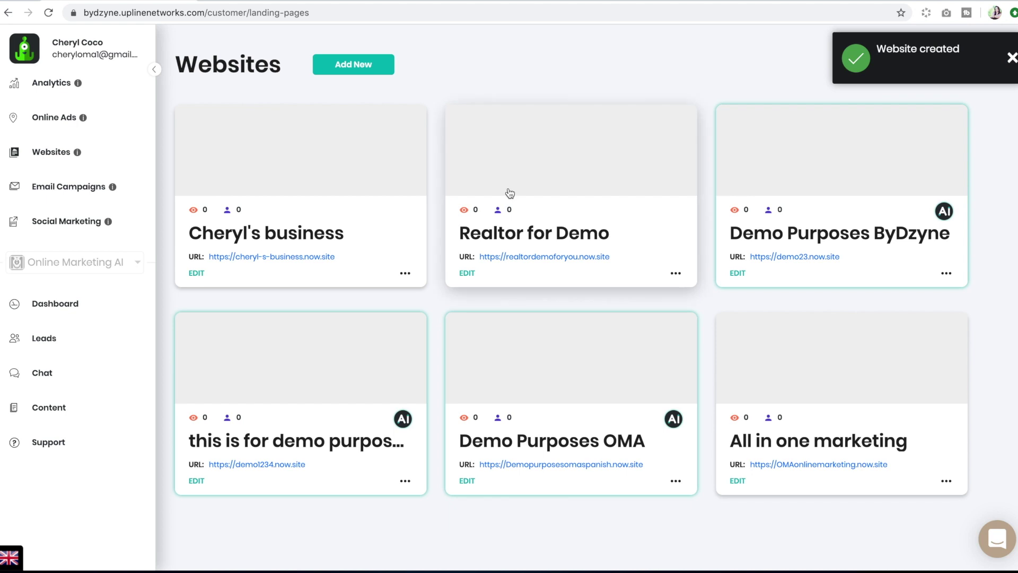